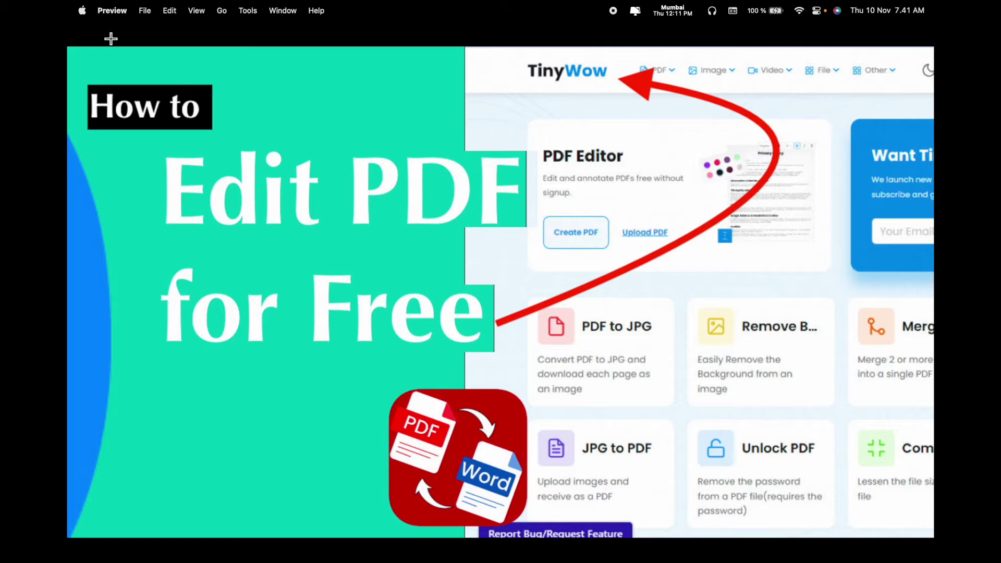
Step: Exit full screen on 'TinyWow How to Edit PDF for Free.jpg' in Preview so it shows in a window
key(Escape)
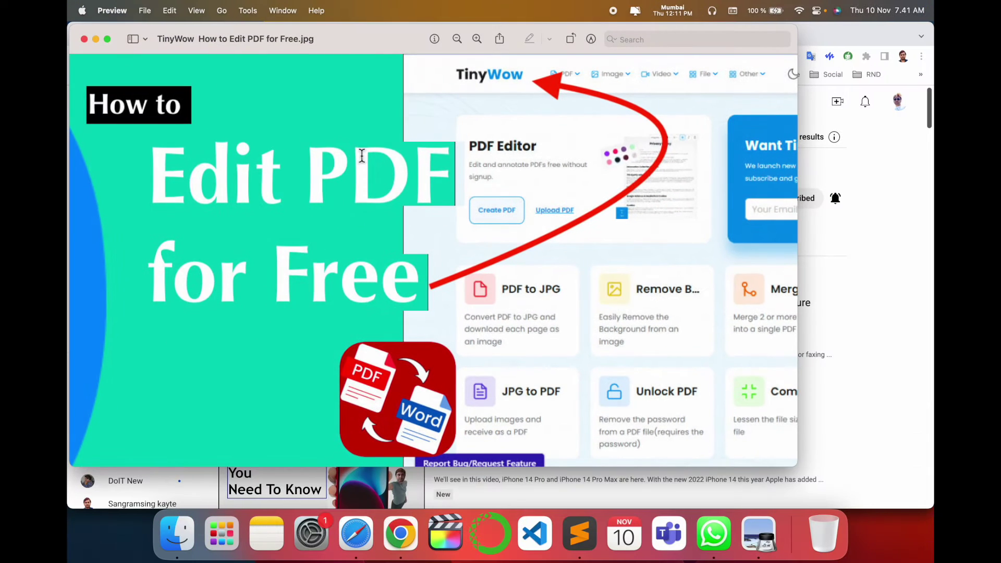
Step: Search Google for 'tiny wow' in a new Chrome tab to reach the TinyWow site
click(909, 294)
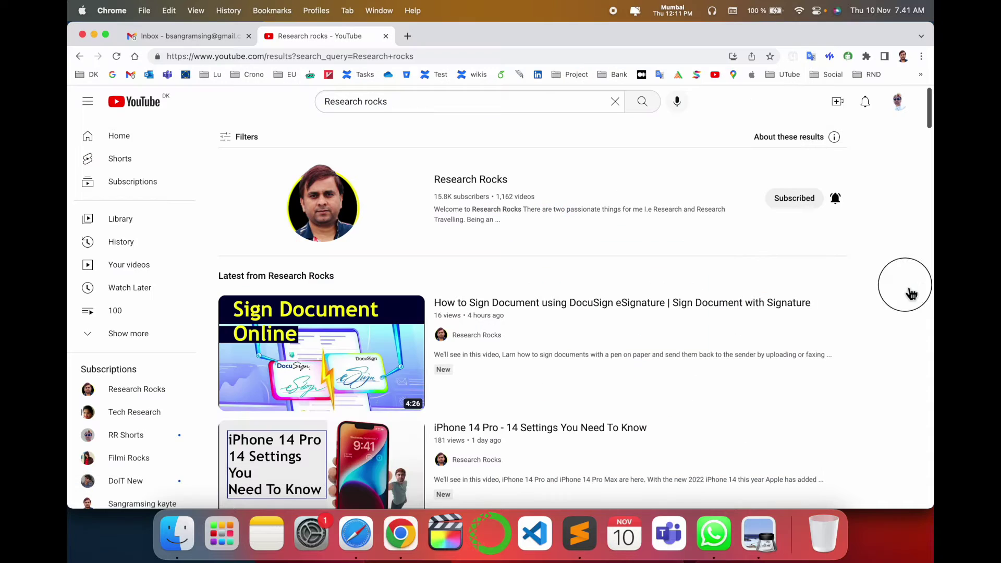
click(510, 191)
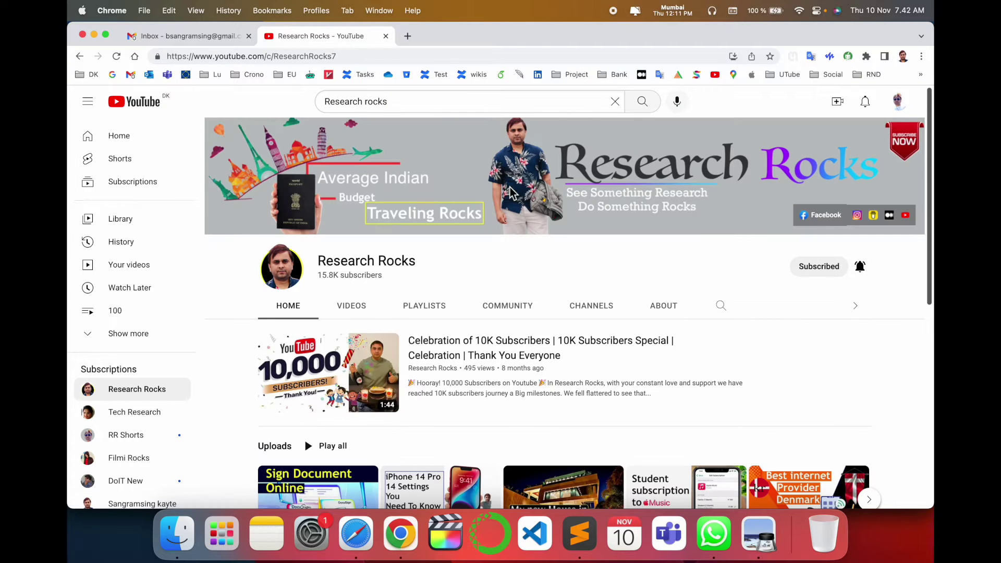
click(414, 39)
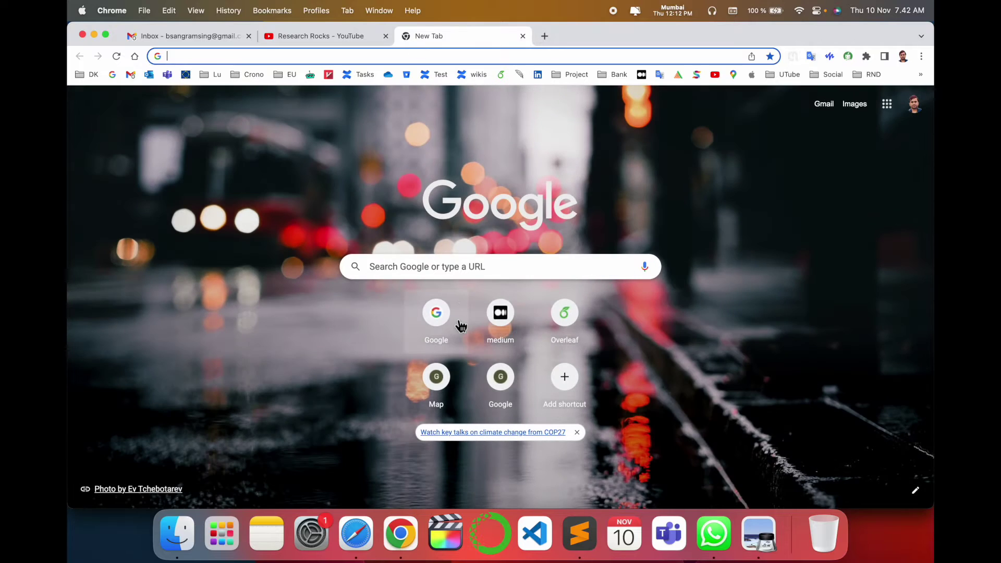
click(459, 324)
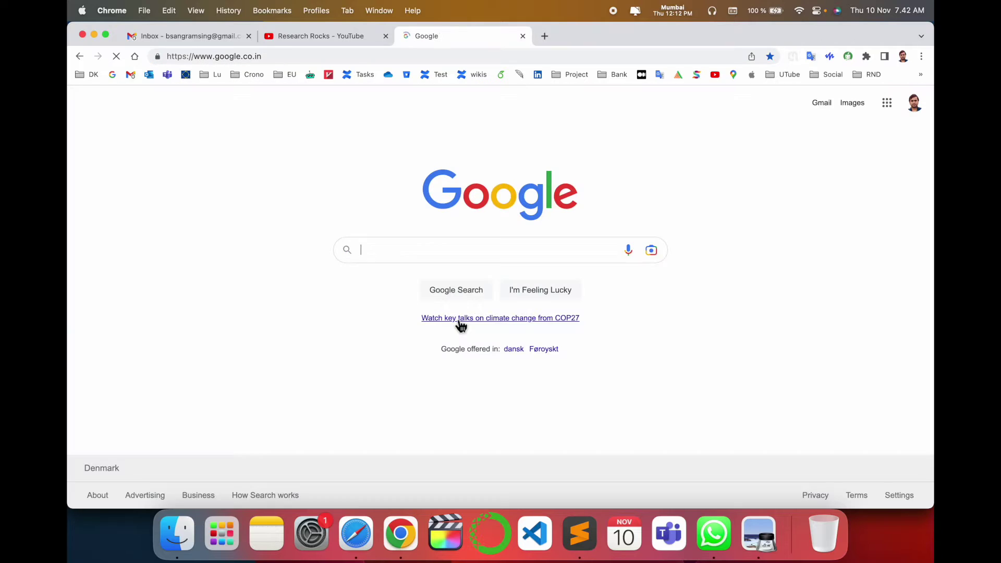
text(t)
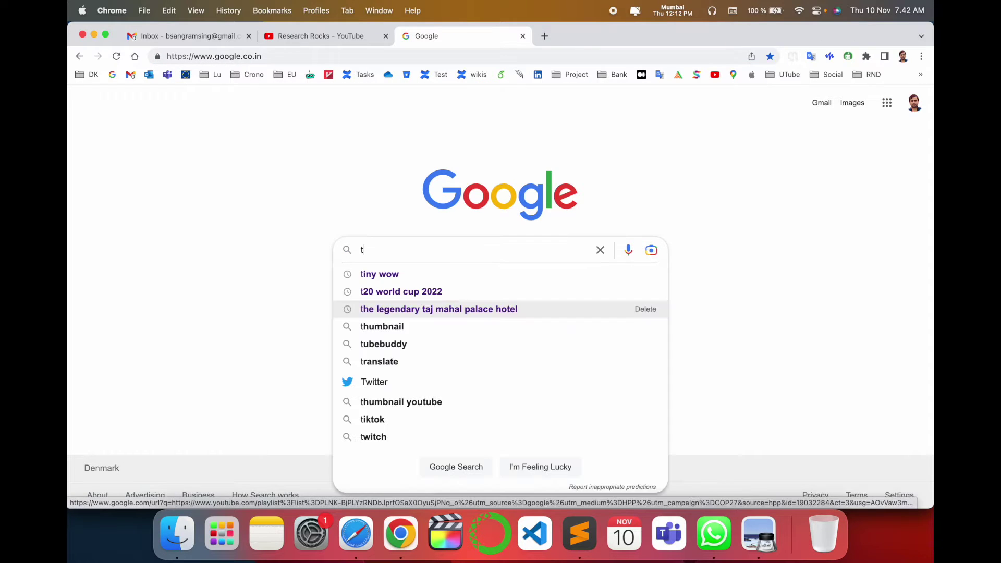
click(410, 274)
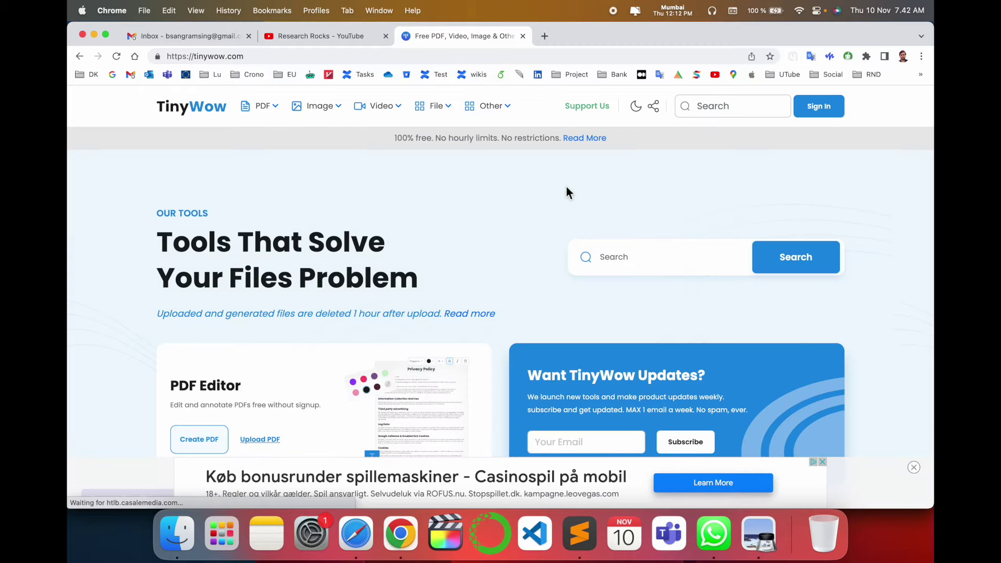
Step: Close the casino ad banner and browse through TinyWow's PDF tool cards
scroll(480, 331, down, 5)
scroll(480, 331, down, 3)
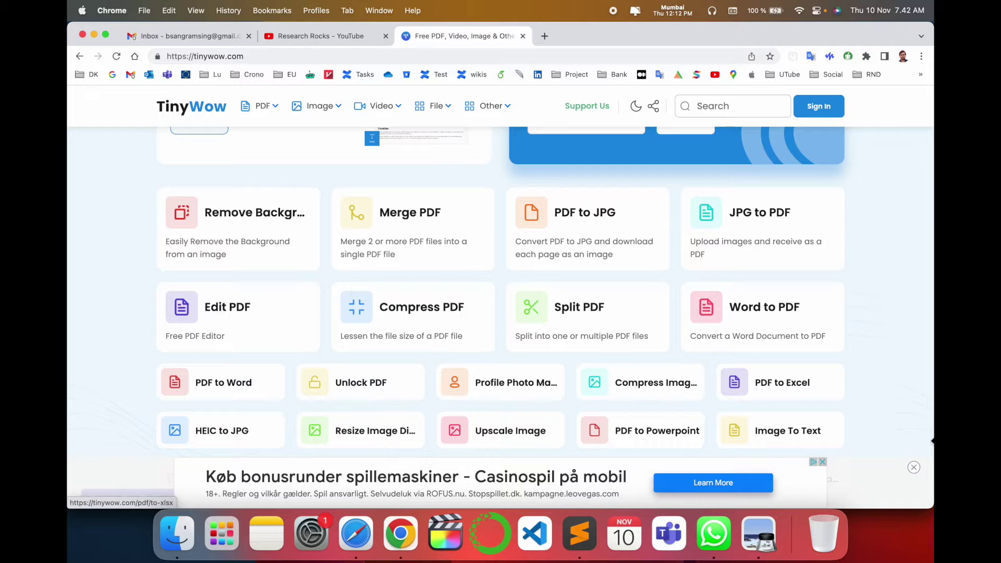
click(914, 468)
scroll(472, 361, down, 2)
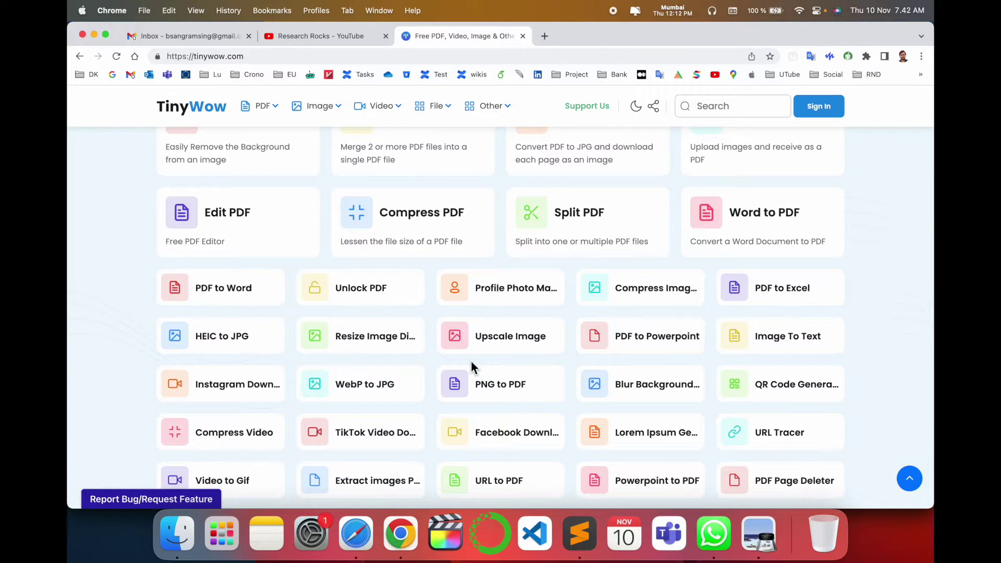
scroll(472, 362, up, 2)
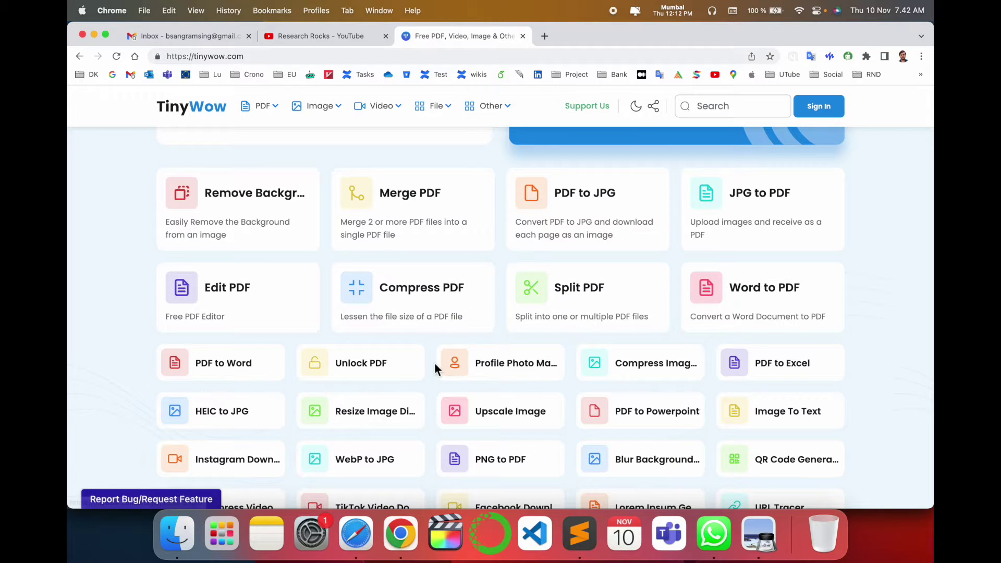
scroll(440, 367, up, 8)
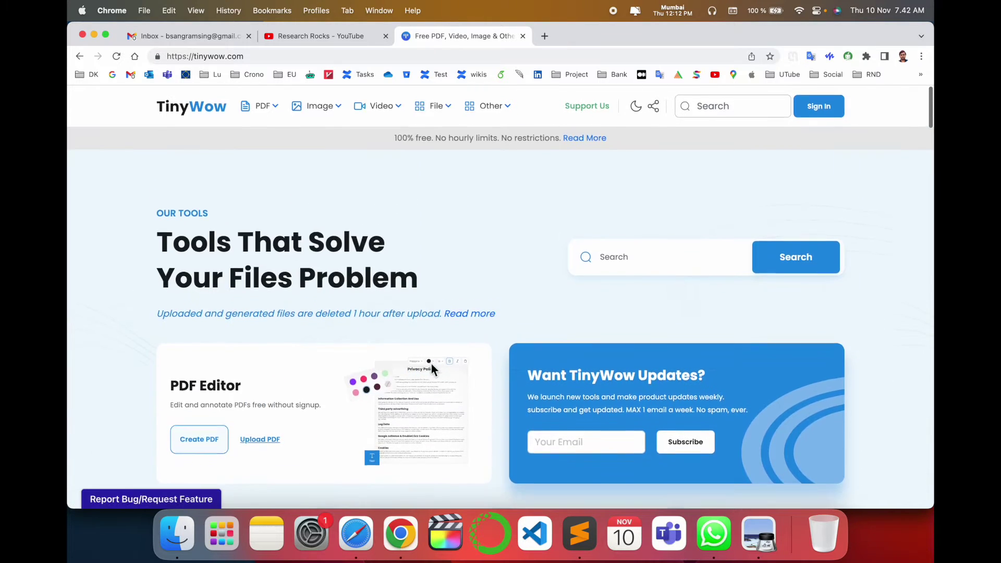
scroll(433, 363, down, 8)
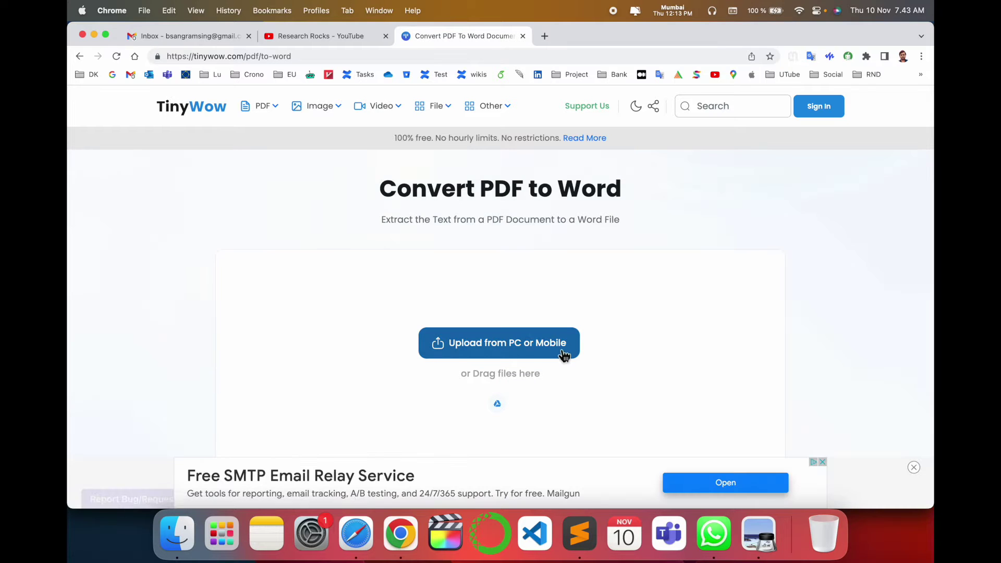
Step: Convert Cover_letter.pdf from Downloads to Word with Maintain Formatting and open the downloaded docx
click(561, 351)
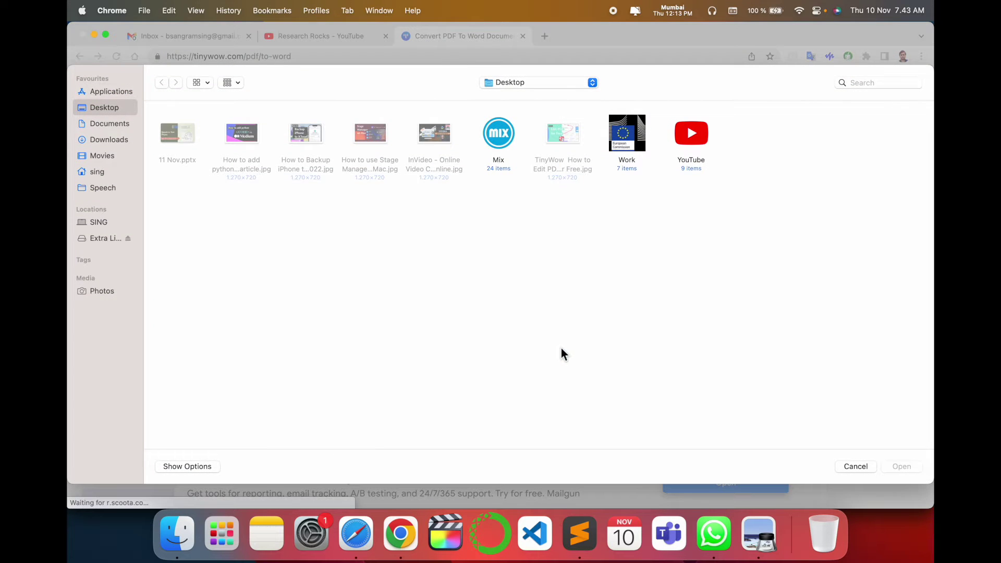
click(107, 141)
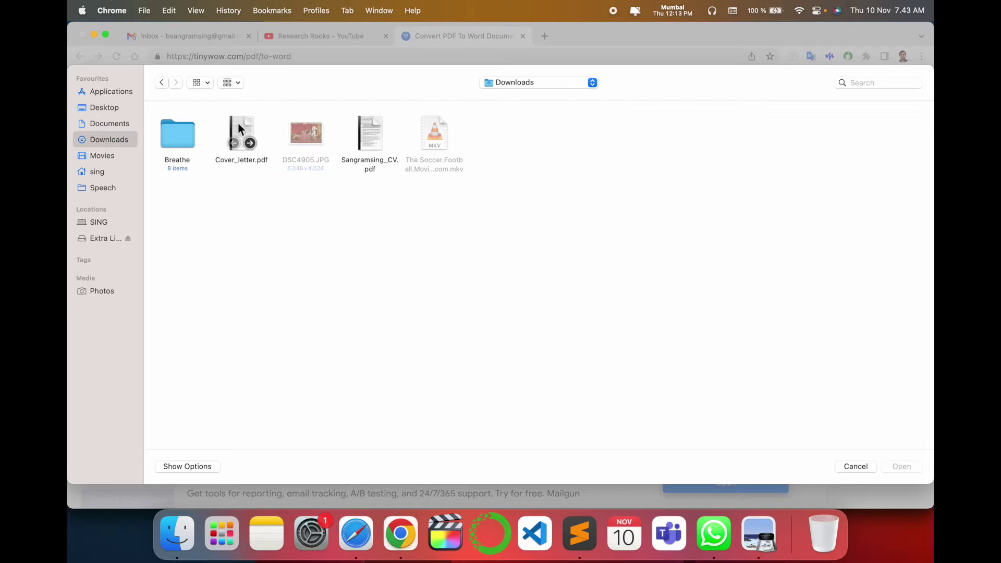
double_click(238, 130)
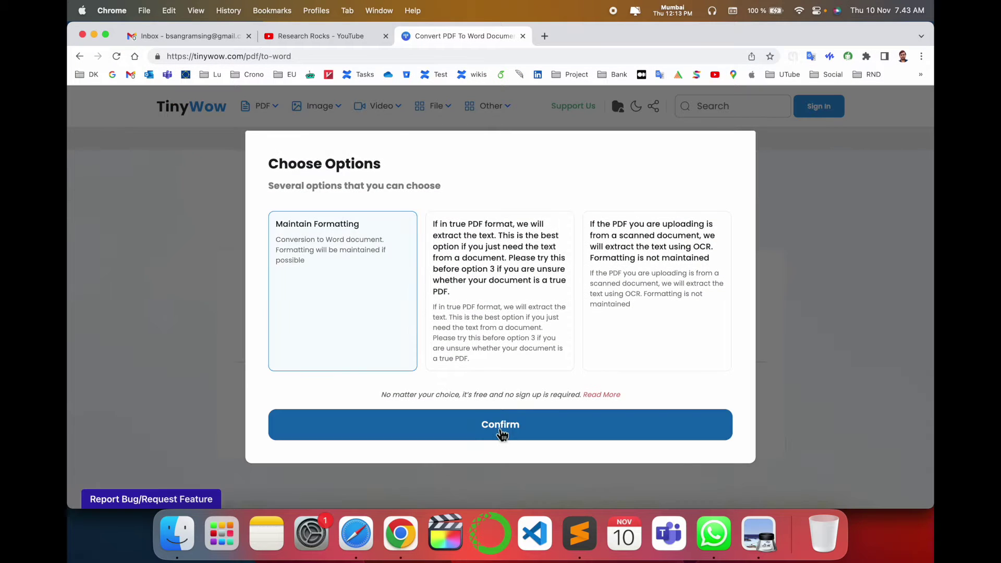
click(500, 433)
click(392, 287)
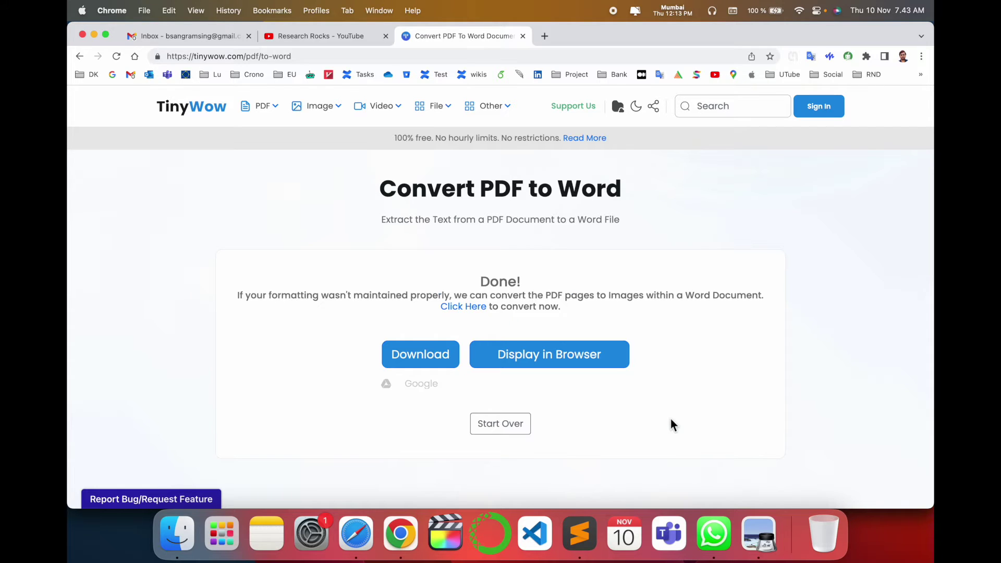
click(428, 362)
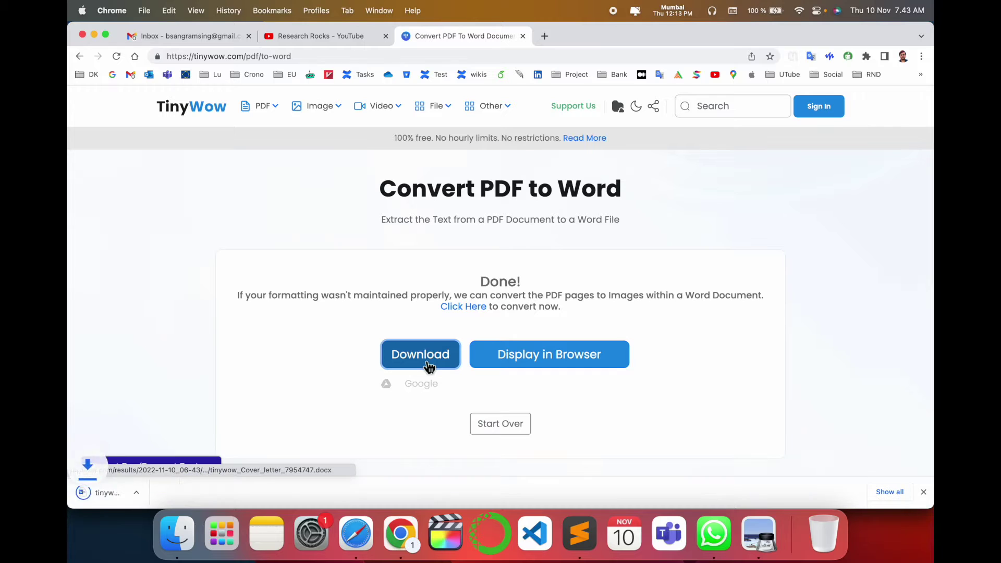
click(174, 502)
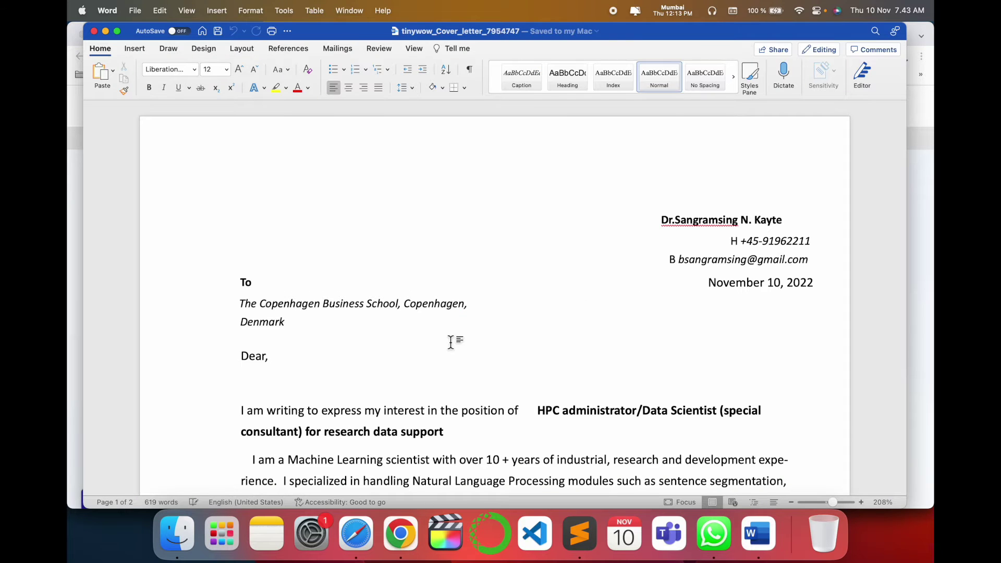
Step: Scroll through the converted cover letter in Word, select the Machine Learning text box, and close it
scroll(452, 341, down, 5)
click(457, 344)
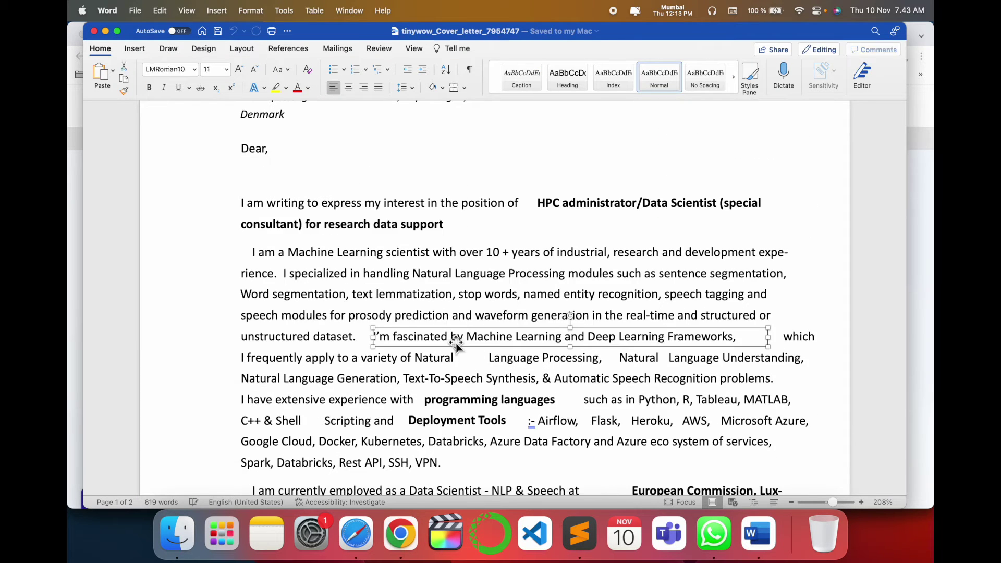
triple_click(456, 345)
scroll(552, 360, down, 10)
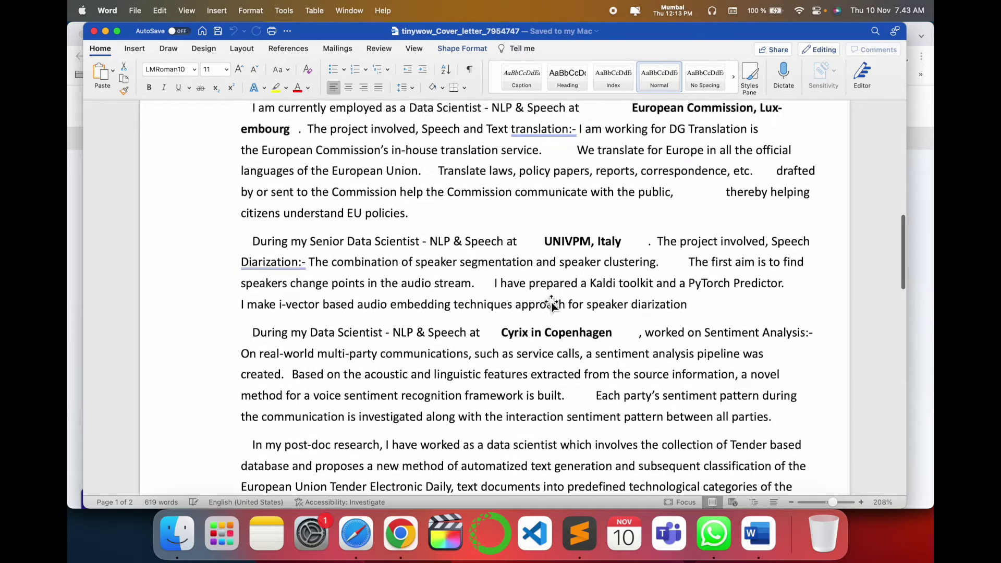
scroll(552, 305, down, 12)
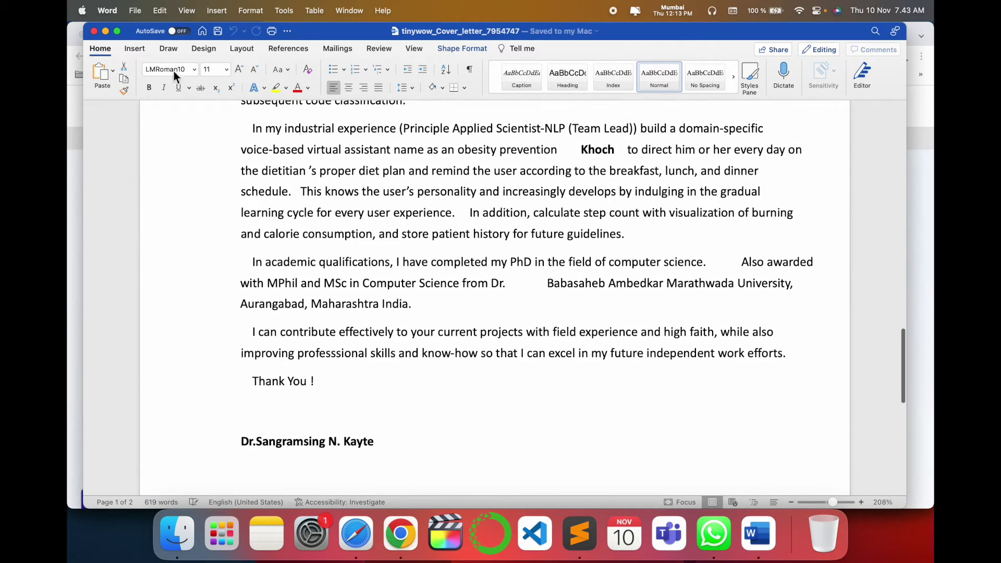
click(94, 31)
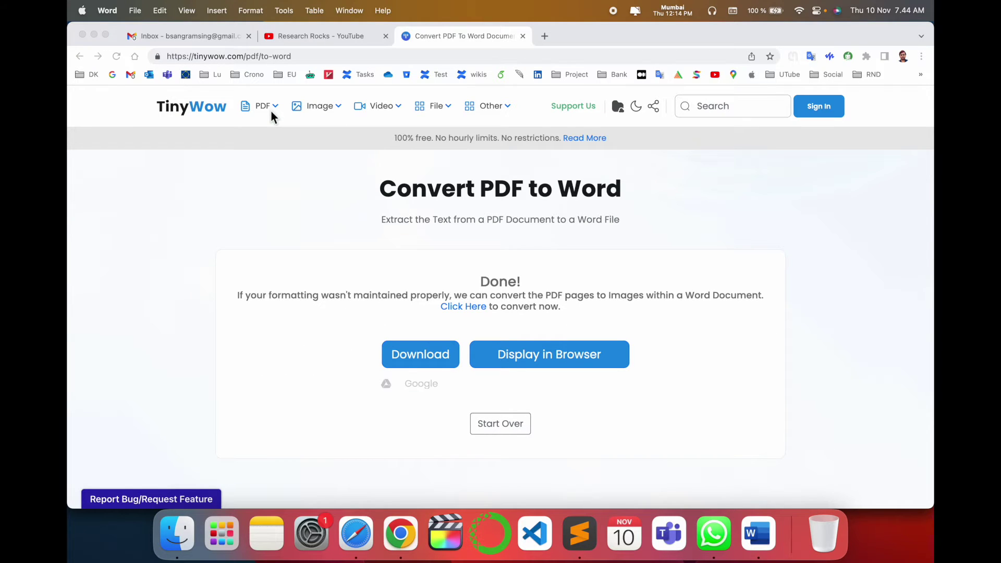
Step: Upload the converted cover letter docx to TinyWow's Word to PDF tool and pass the robot check
click(202, 115)
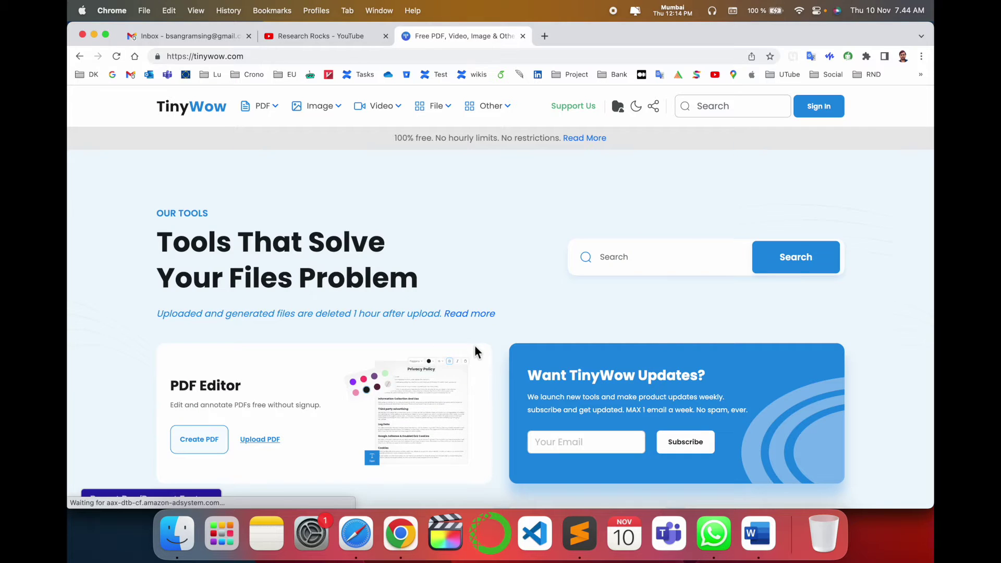
scroll(475, 348, down, 5)
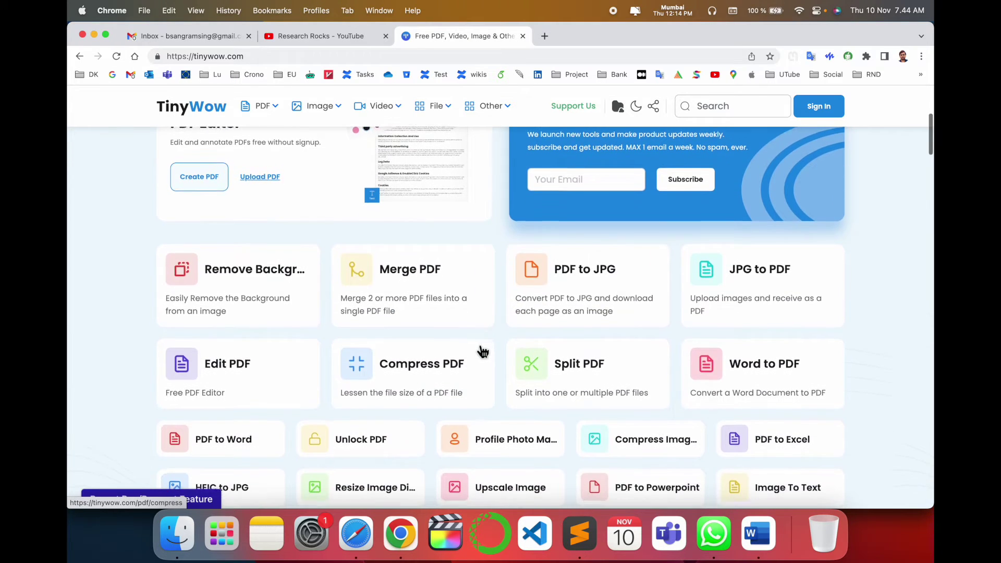
scroll(484, 351, down, 1)
scroll(443, 353, down, 1)
scroll(344, 385, up, 2)
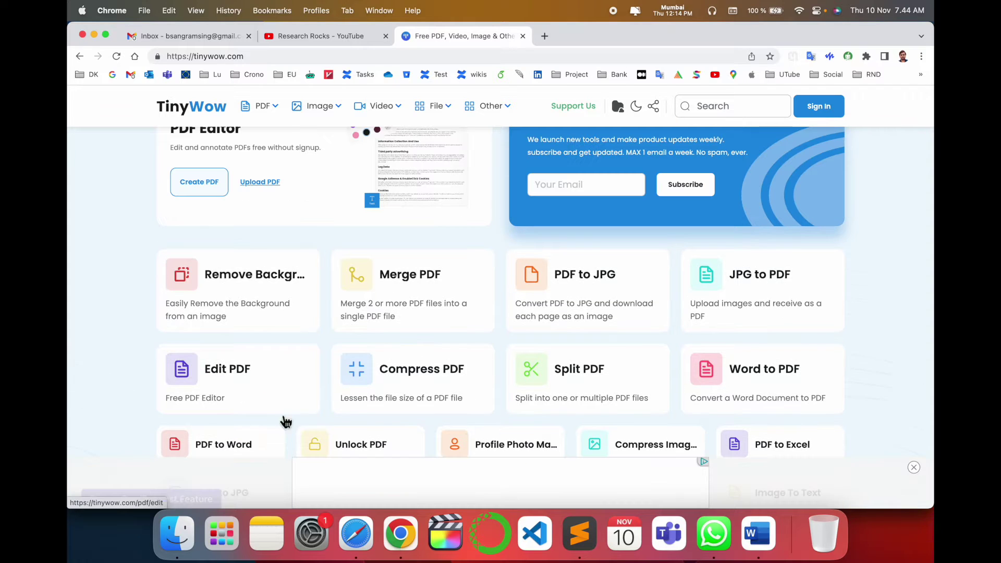
click(730, 385)
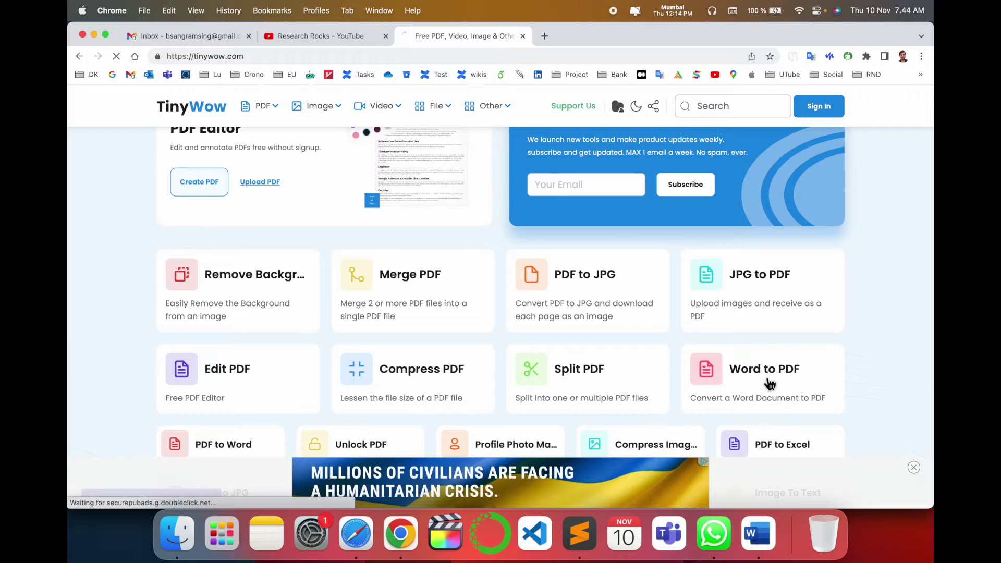
click(451, 344)
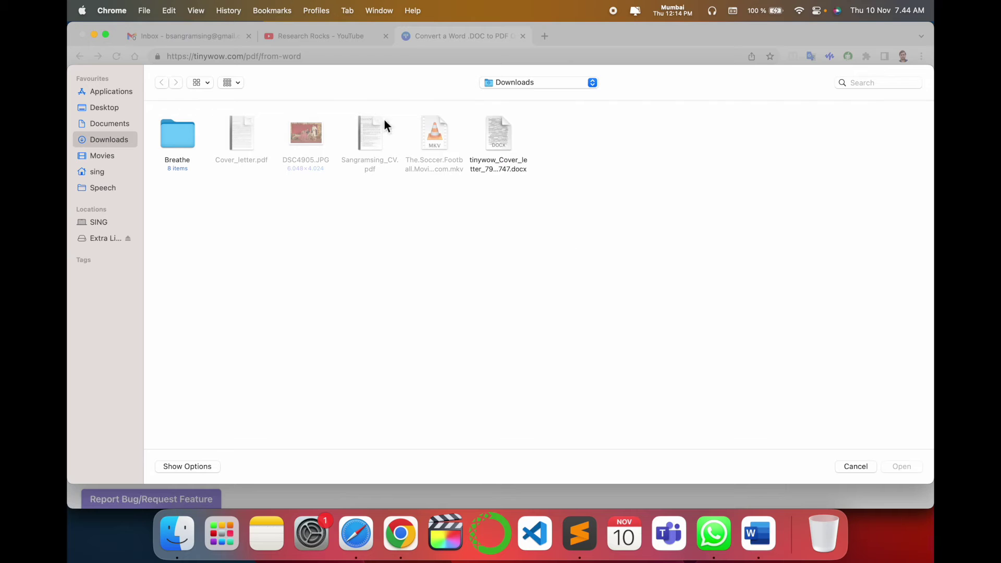
click(504, 136)
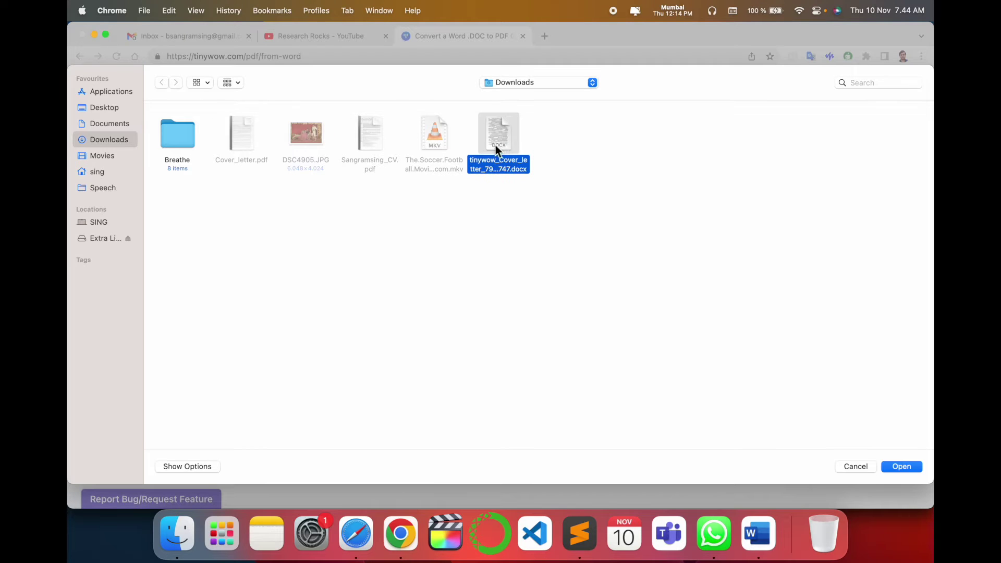
click(903, 467)
click(392, 287)
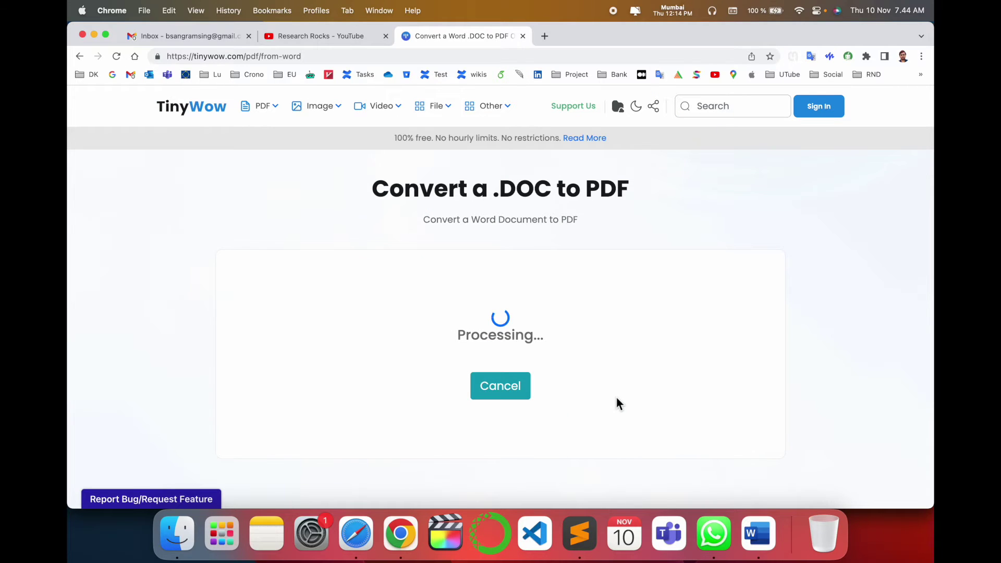
Step: Save the converted cover letter PDF to the computer and review it in Preview before closing
click(495, 332)
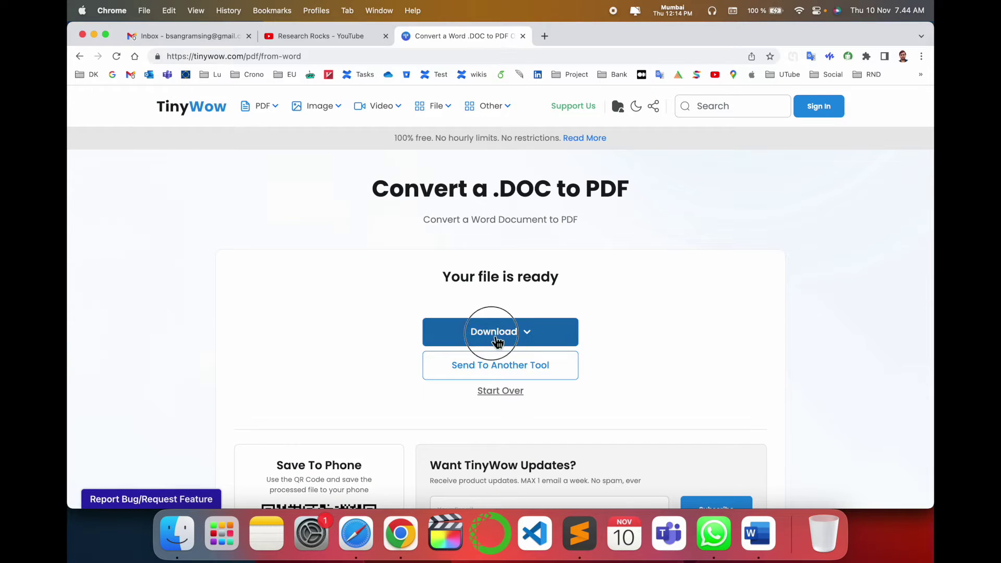
click(496, 331)
scroll(485, 336, down, 10)
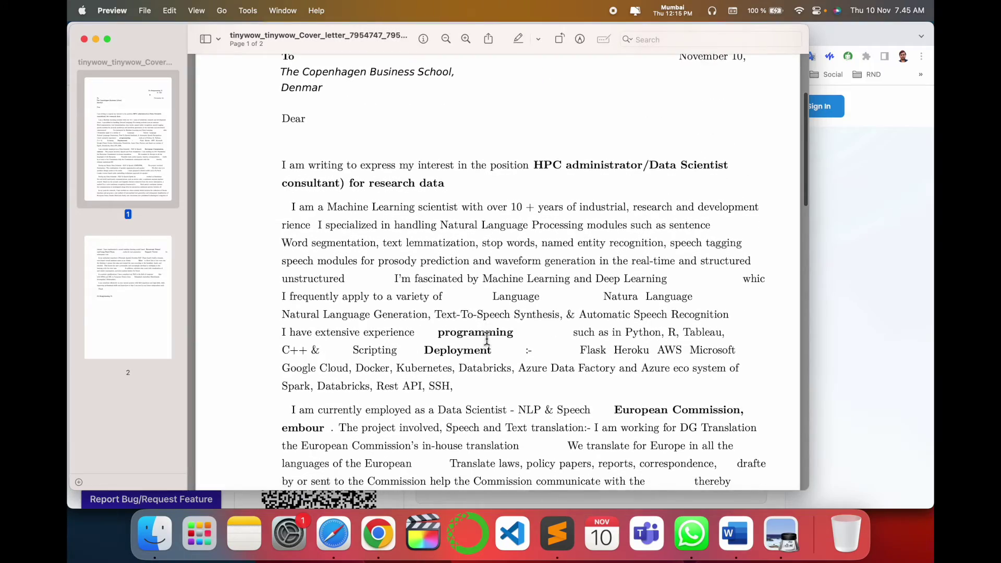
scroll(487, 338, down, 20)
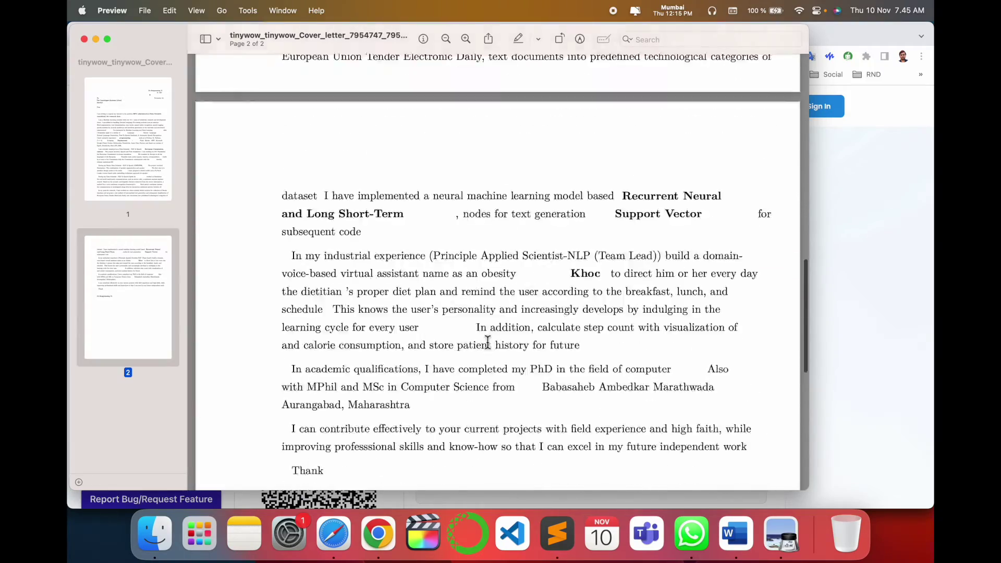
click(84, 39)
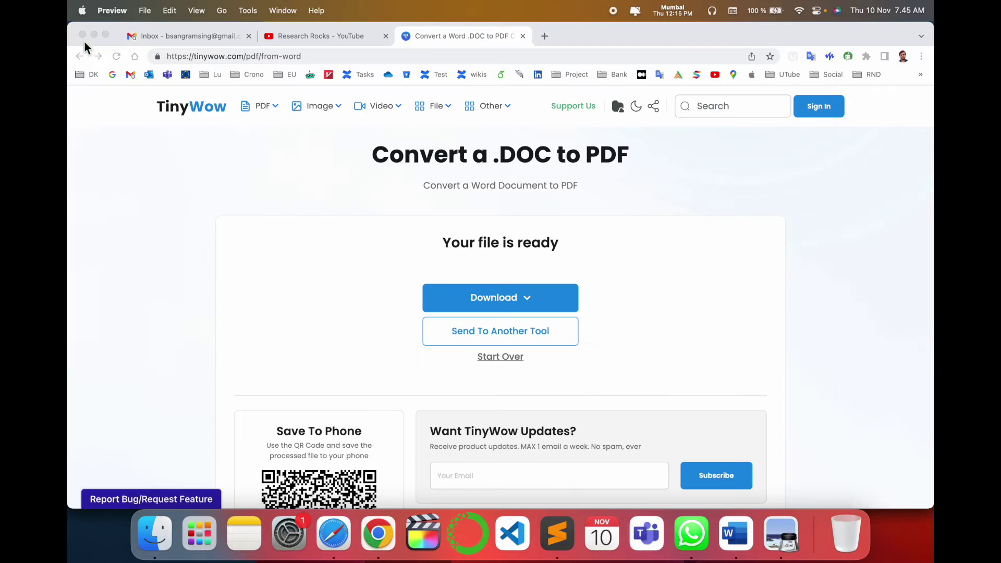
key(super+Left)
scroll(446, 232, down, 3)
Step: Dismiss the ad and upload Cover_letter.pdf and the CV PDF into Merge PDF
scroll(446, 232, down, 1)
click(913, 467)
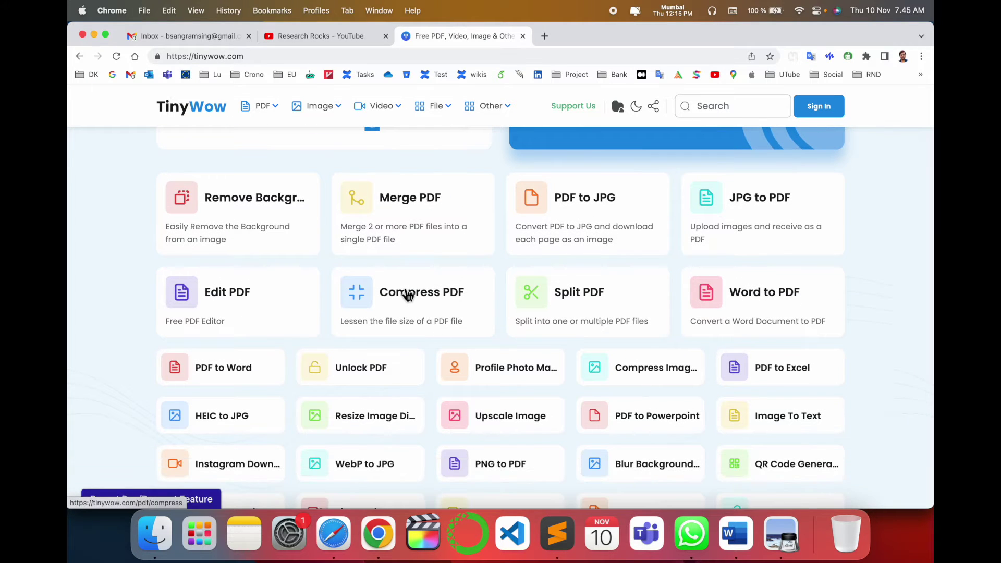
scroll(496, 336, up, 1)
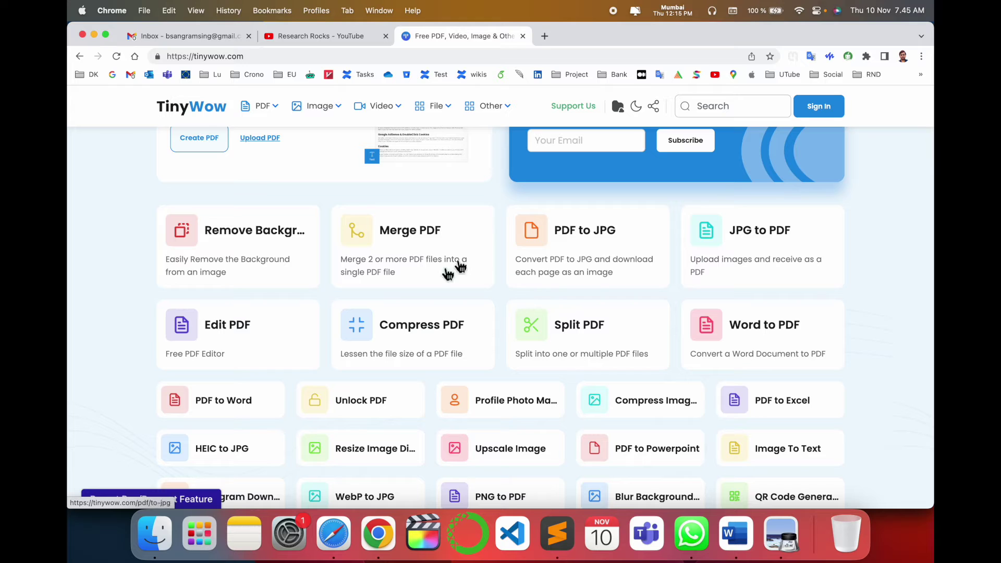
click(414, 253)
click(417, 342)
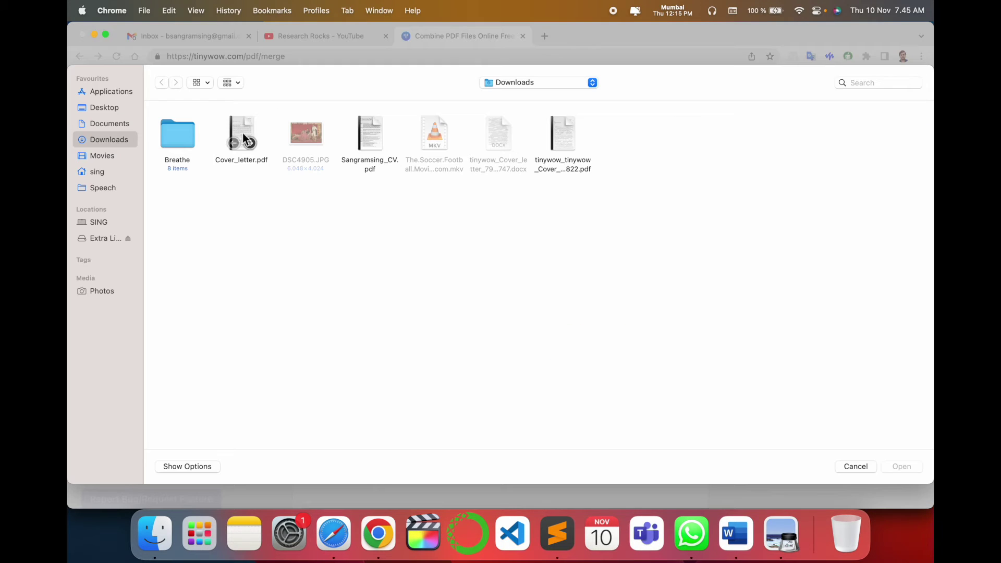
click(237, 131)
super+click(383, 126)
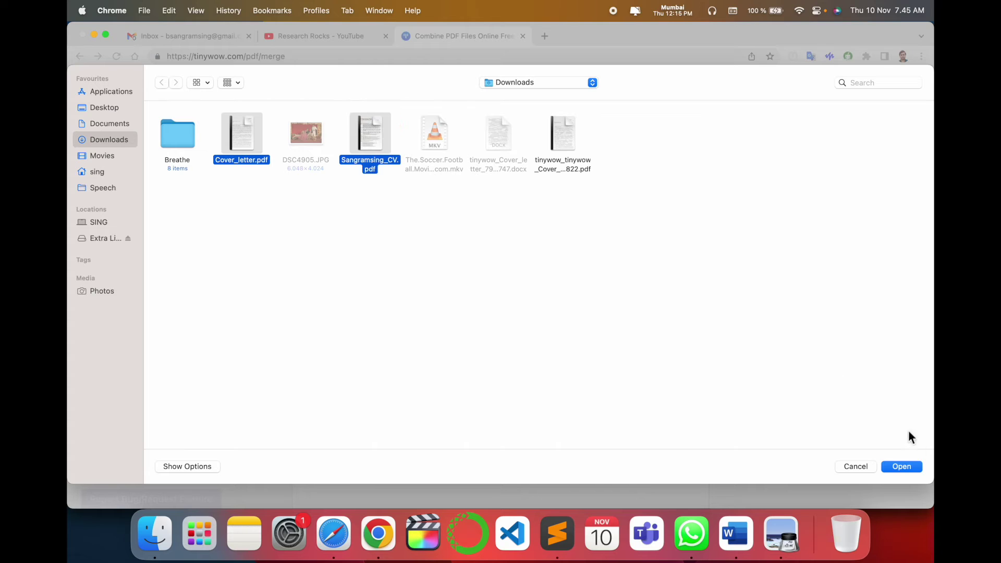
click(914, 468)
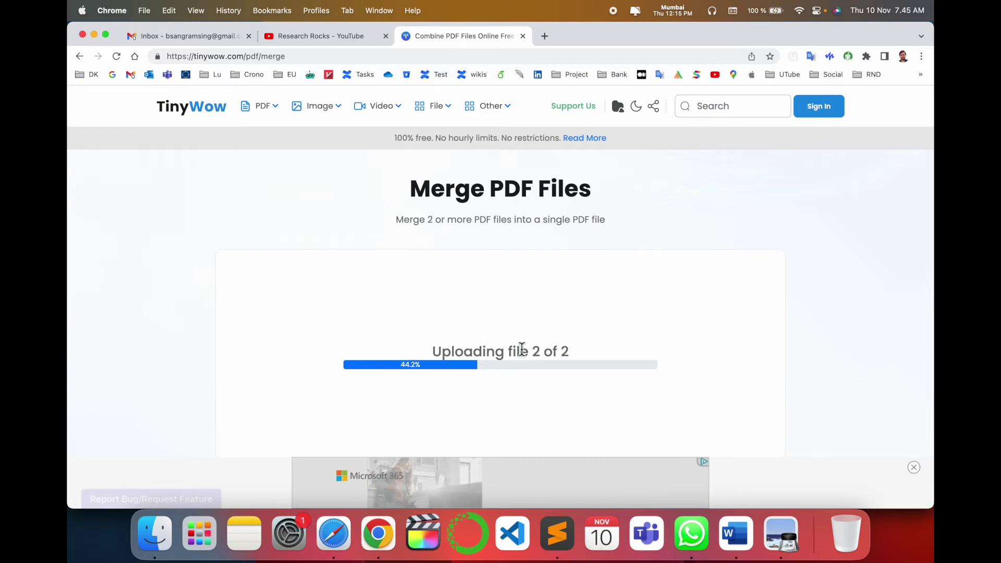
Step: Order the cover letter before the CV and start the merge past the robot check
drag(415, 305, 295, 292)
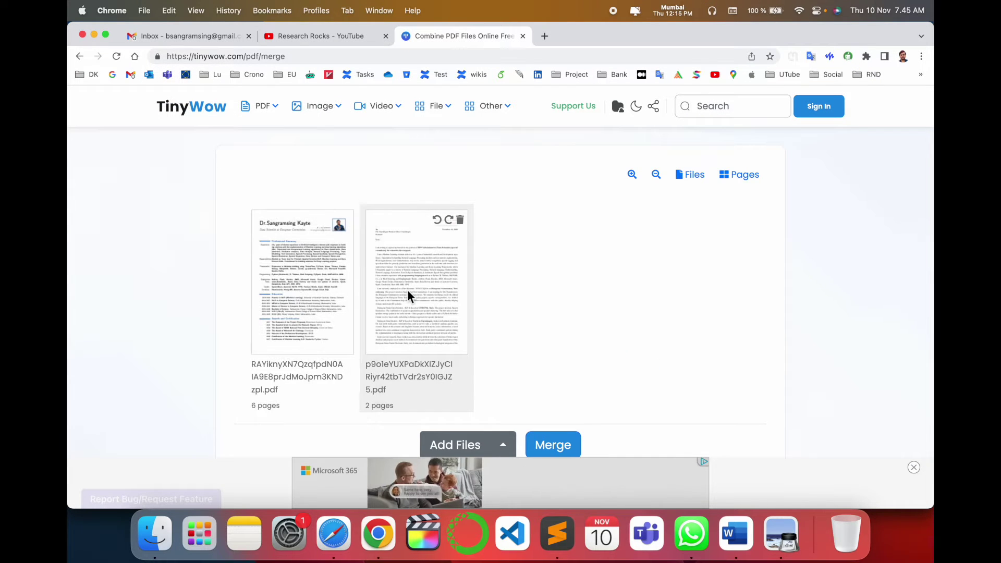
drag(433, 289, 342, 274)
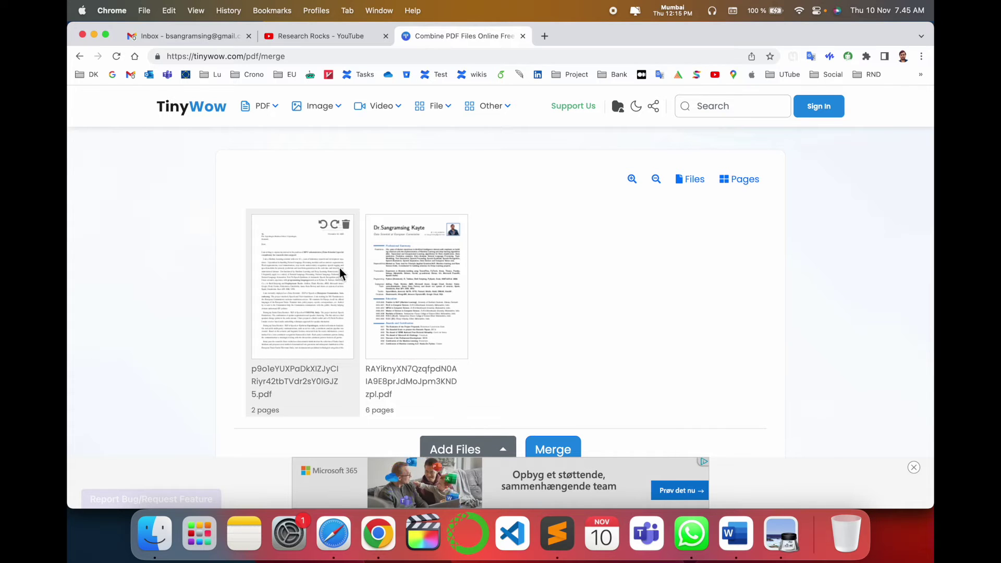
scroll(546, 252, down, 3)
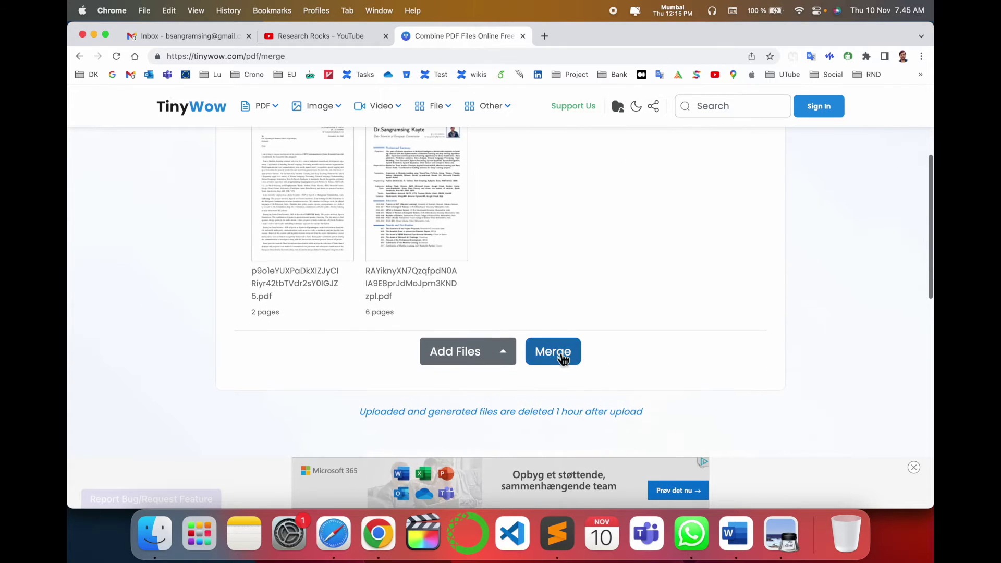
click(552, 351)
click(392, 282)
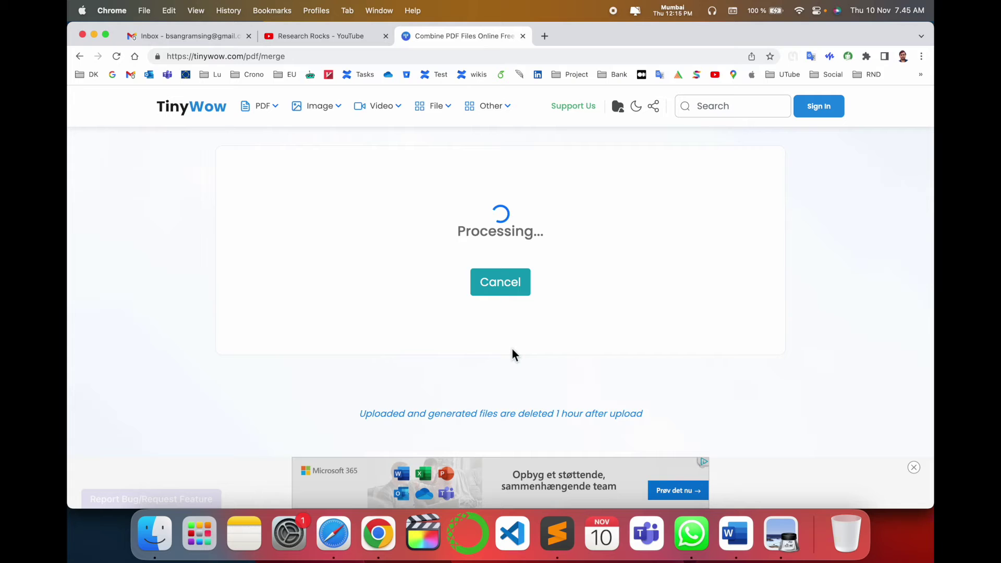
Step: Save tinywow_Cover_letter_7954871.pdf and page through all 8 pages in Preview, then close it
click(490, 236)
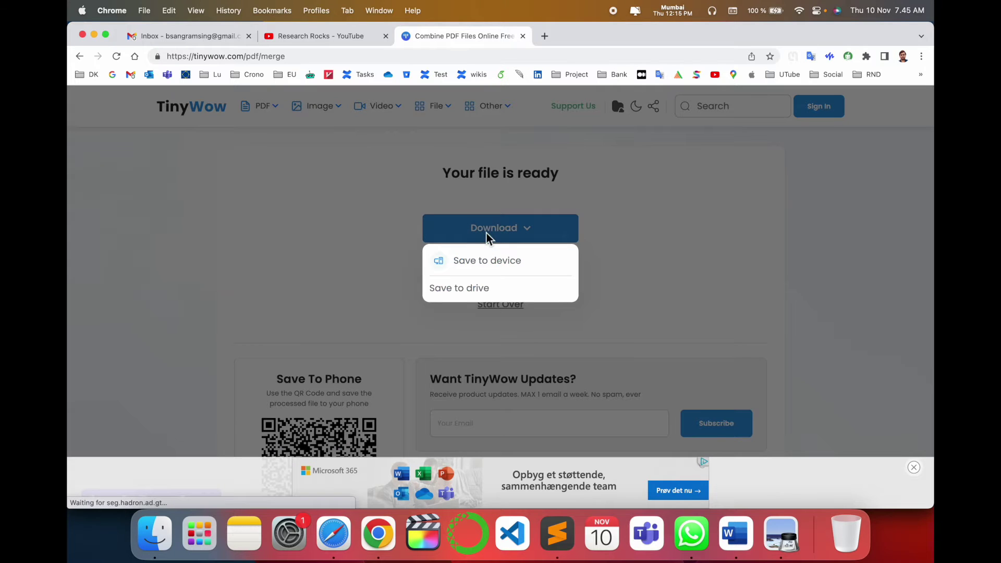
click(493, 270)
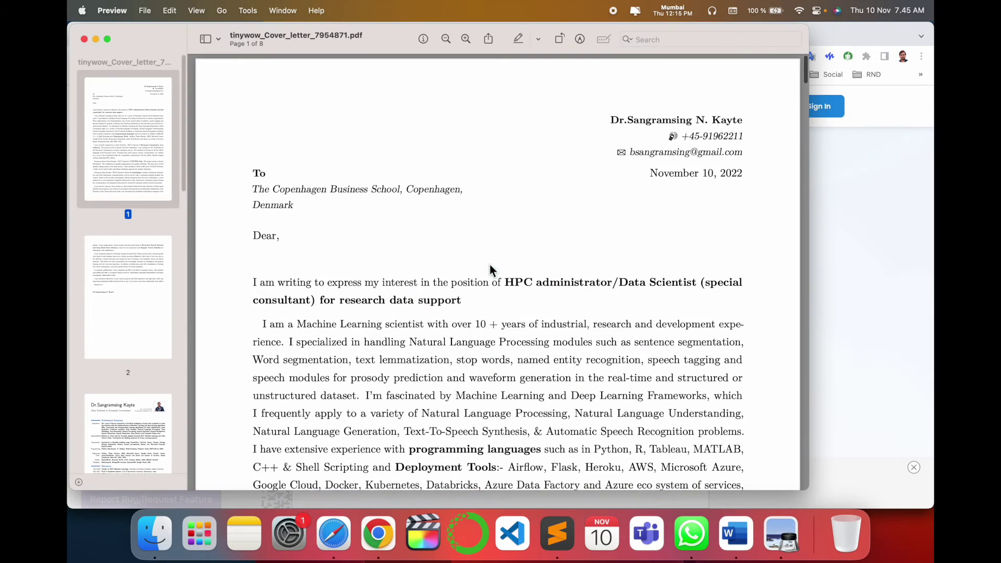
scroll(131, 294, down, 2)
click(131, 293)
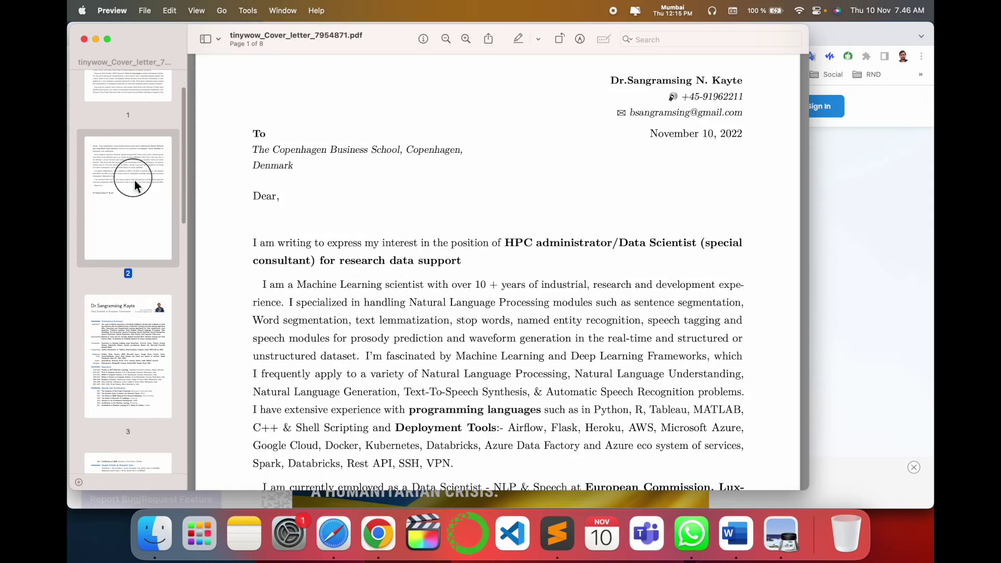
scroll(440, 259, down, 10)
scroll(441, 260, down, 15)
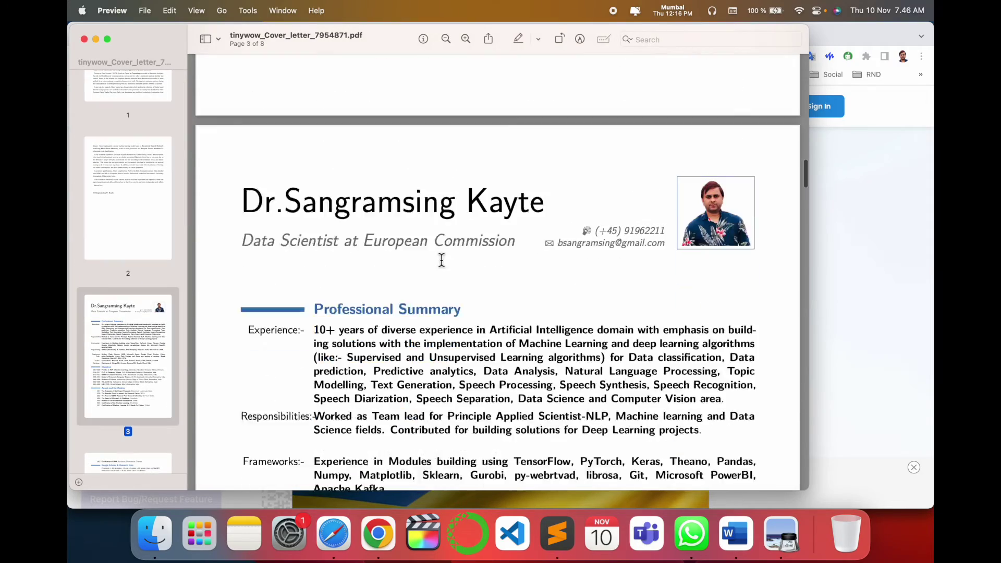
click(84, 39)
Step: Load the latest merged PDF from Downloads into TinyWow's Split PDF tool
scroll(365, 208, up, 3)
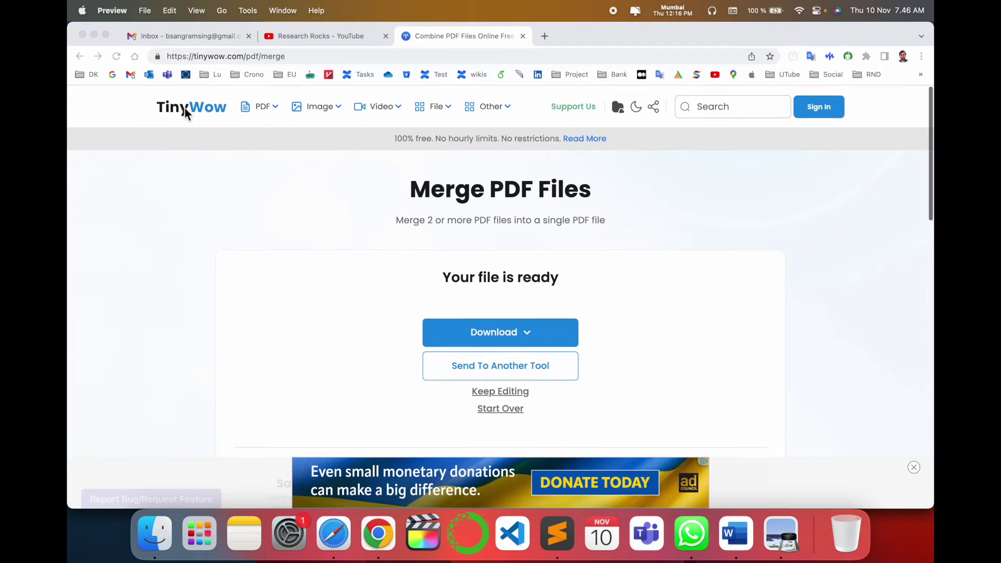
click(186, 107)
click(194, 112)
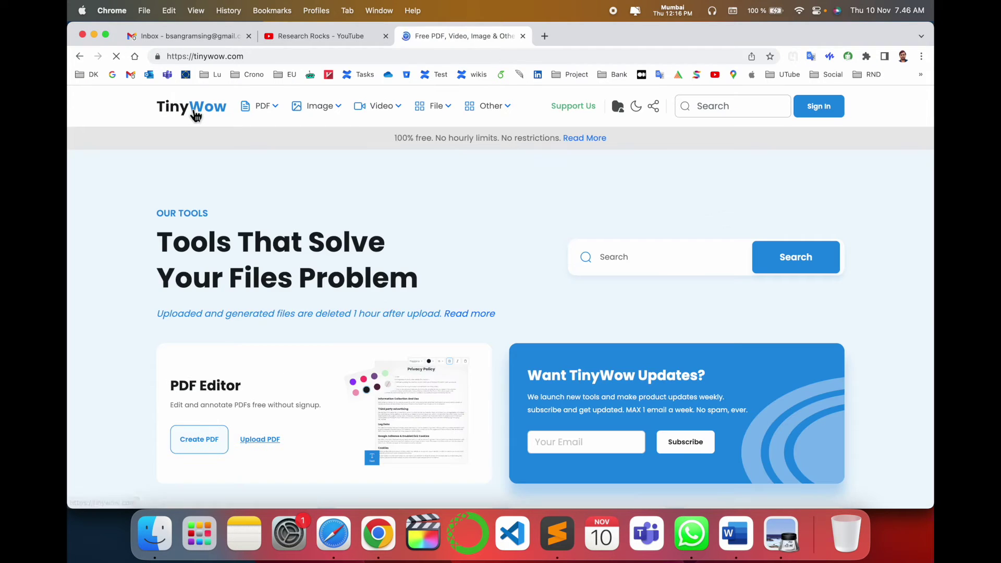
scroll(548, 231, down, 5)
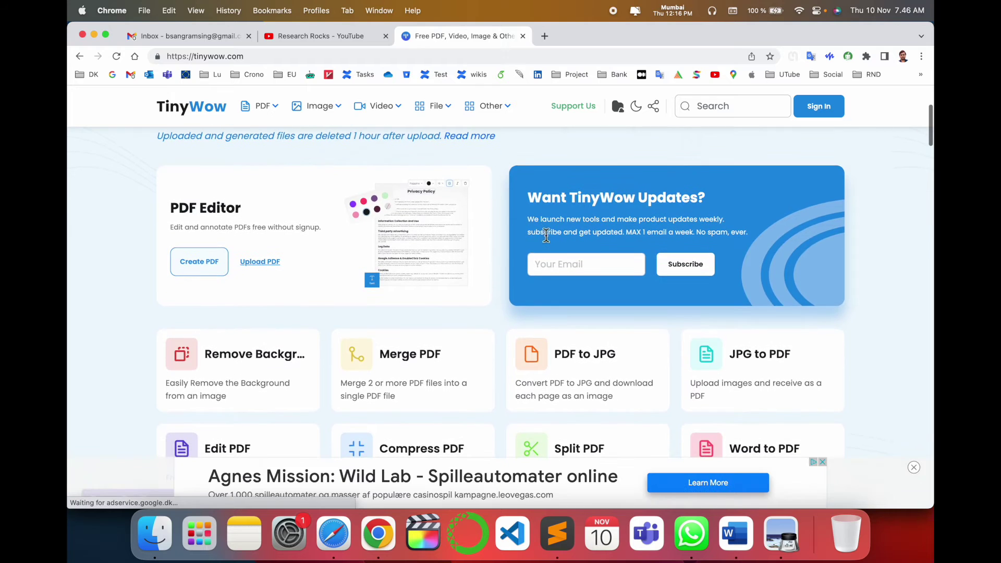
scroll(548, 231, down, 4)
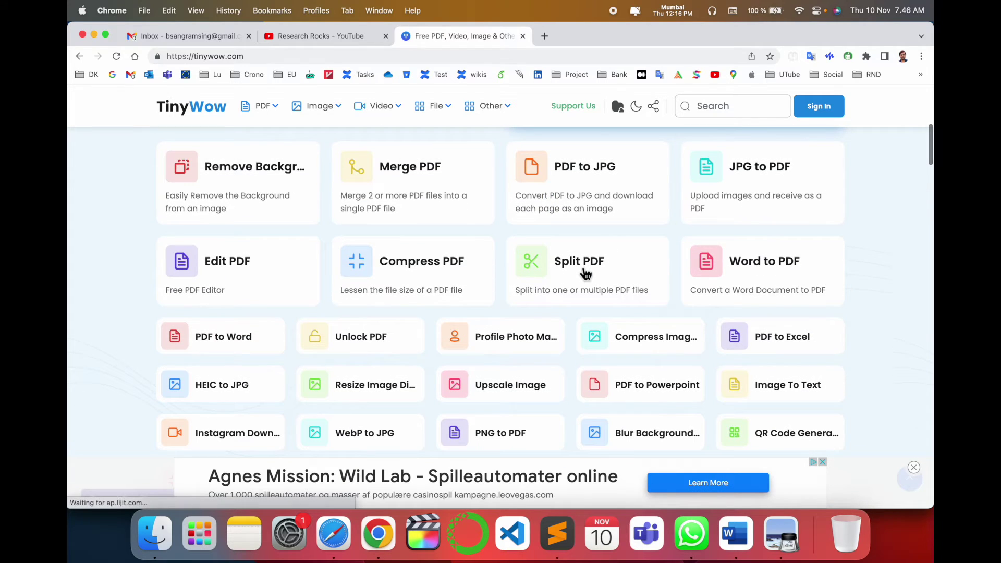
click(585, 272)
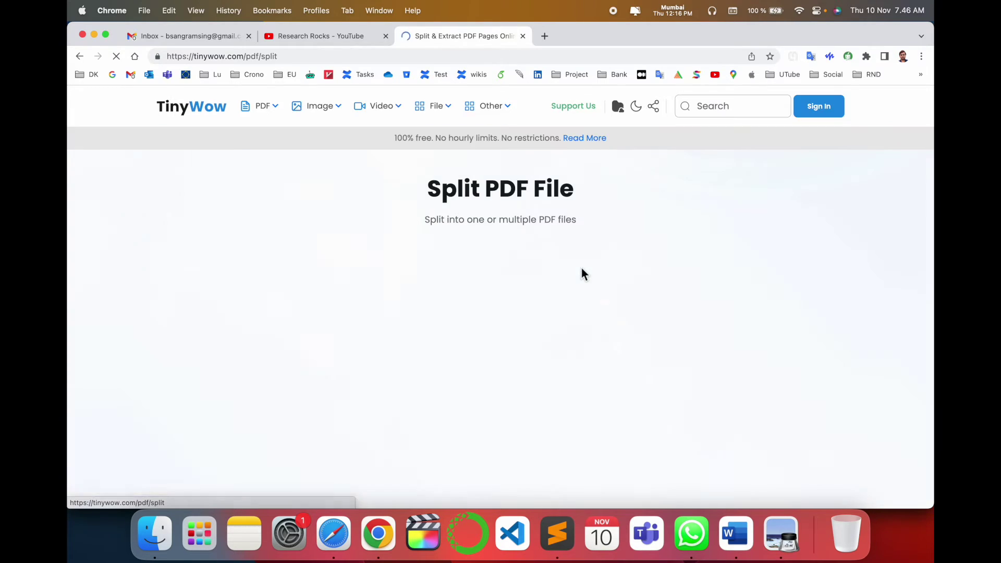
click(493, 344)
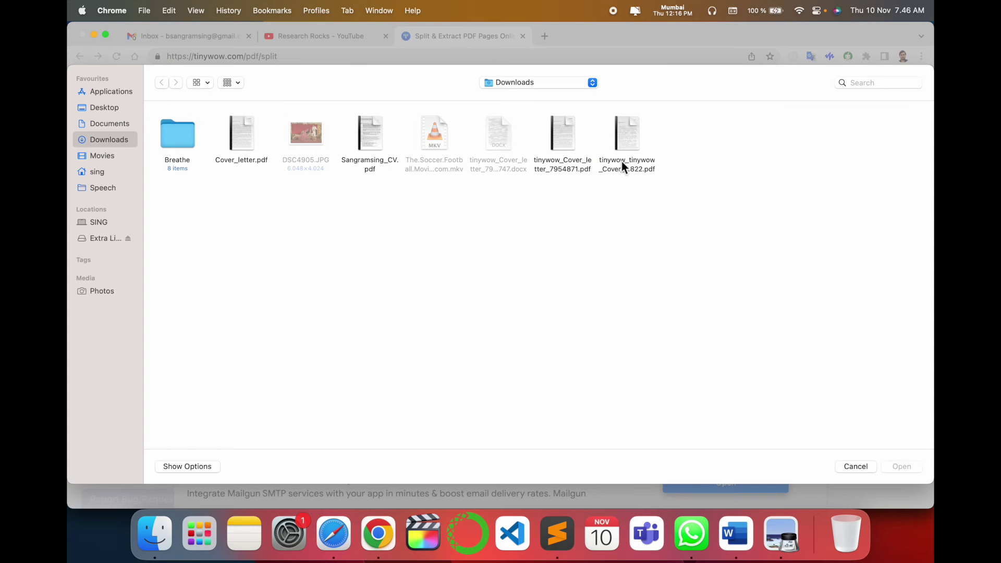
double_click(631, 131)
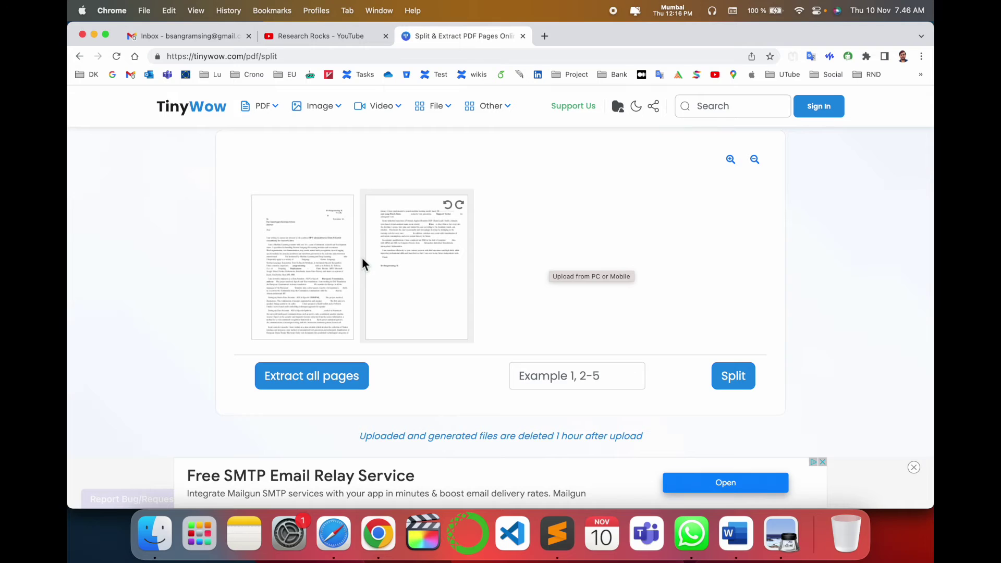
Step: Split out page 1 of the PDF, clearing the robot check and ad banner
click(625, 381)
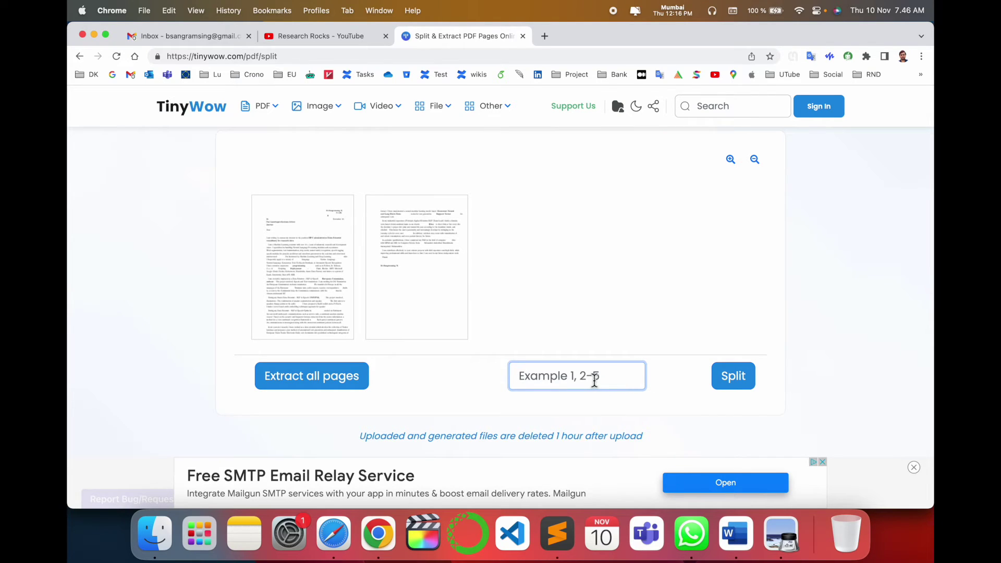
text(1)
click(739, 378)
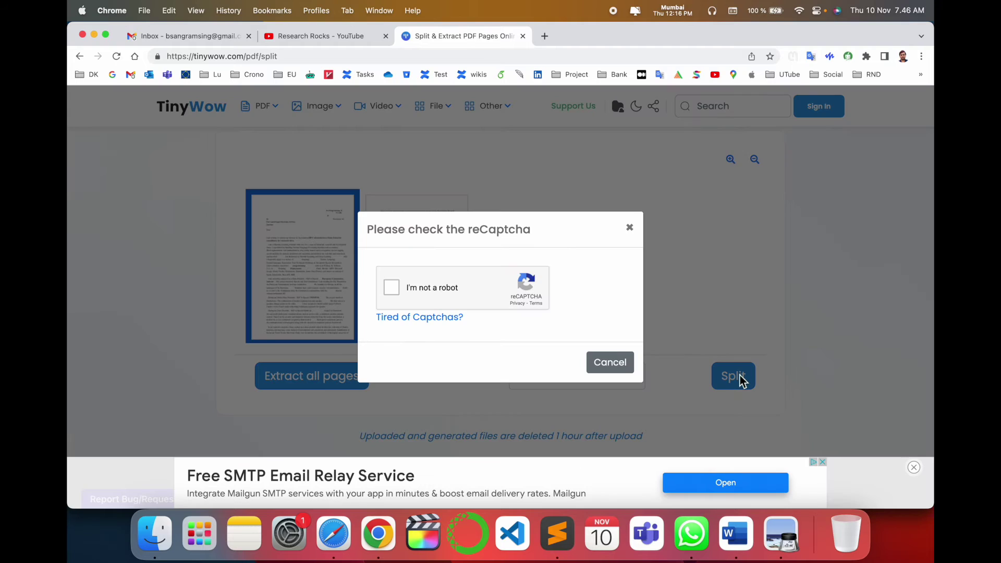
click(390, 290)
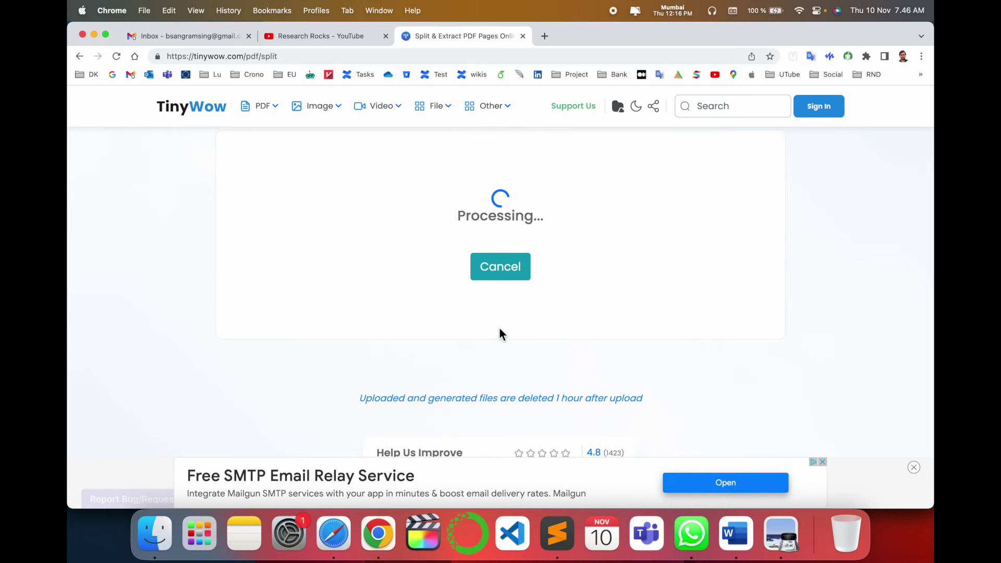
click(915, 470)
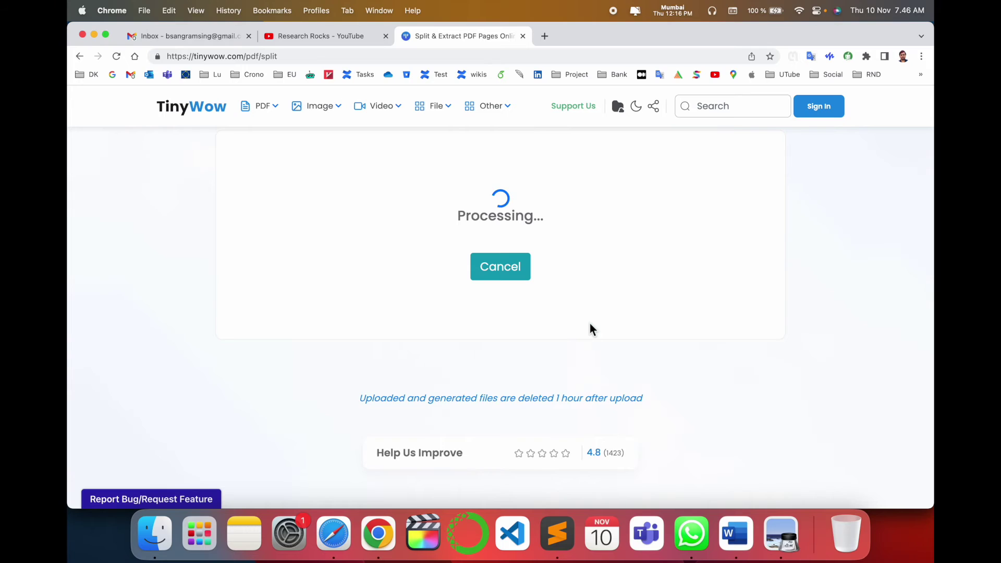
scroll(590, 323, up, 2)
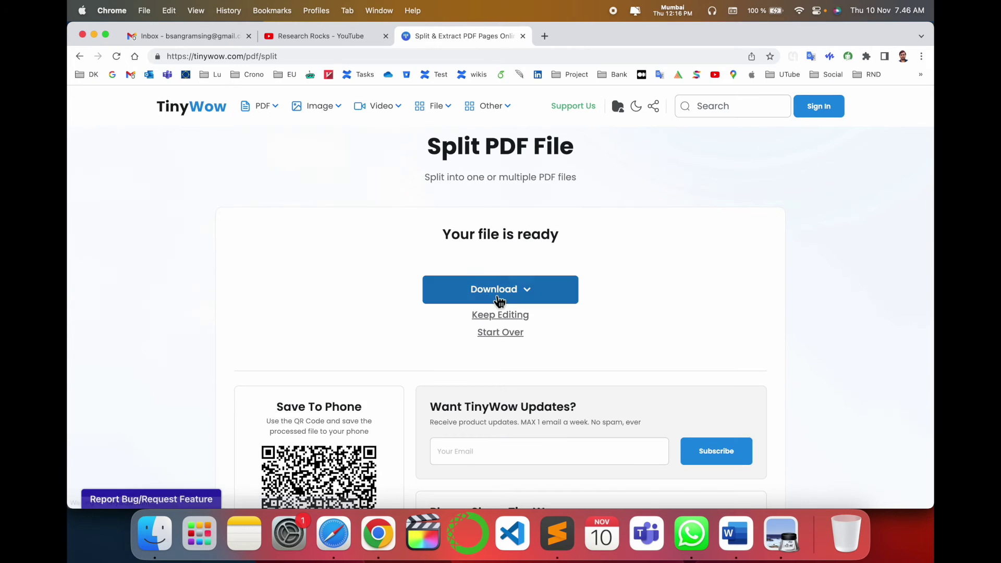
Step: Save the single-page PDF, check it in Preview, close it and return to TinyWow's home page
click(494, 295)
click(470, 327)
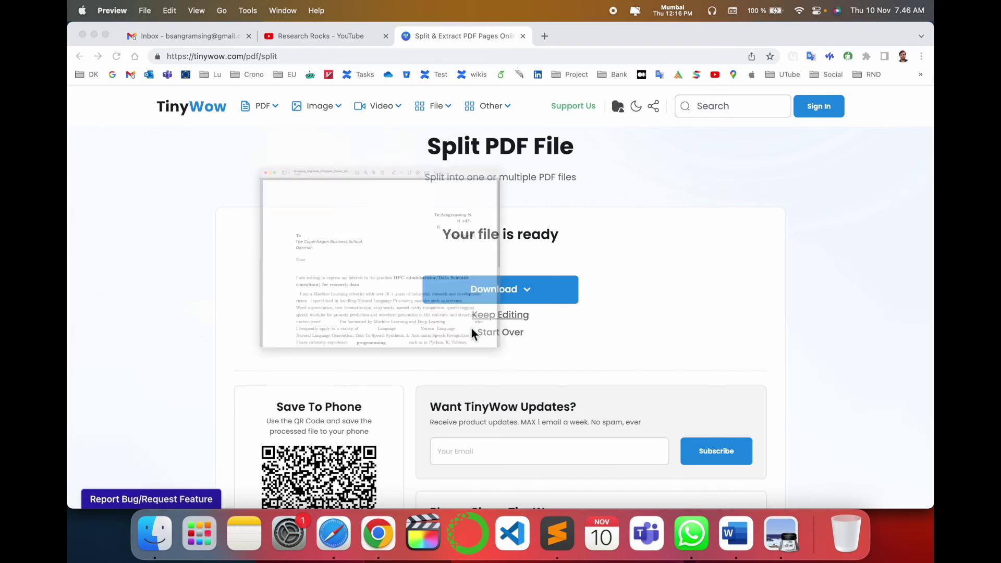
scroll(444, 321, down, 8)
scroll(446, 323, up, 10)
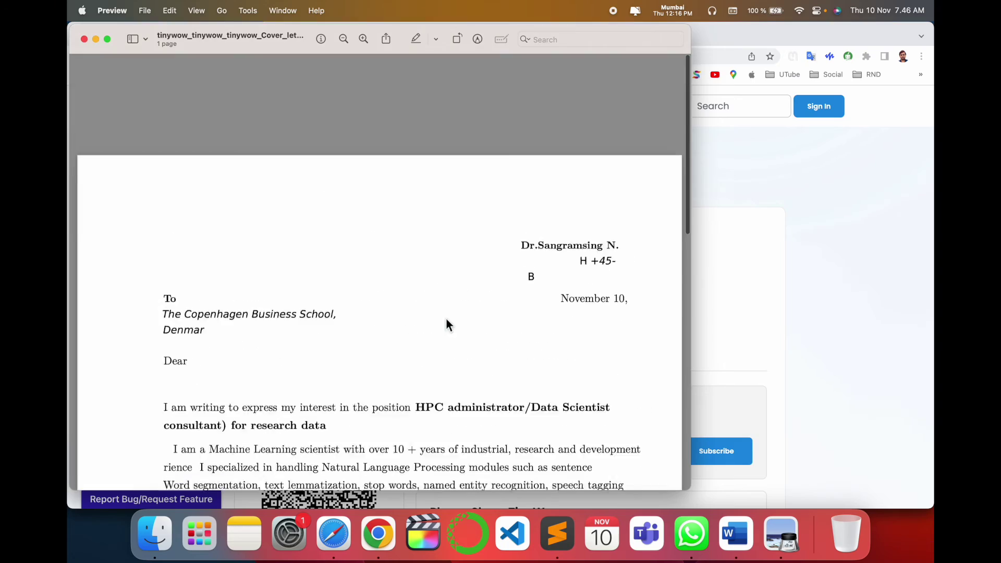
scroll(446, 323, down, 10)
scroll(261, 209, up, 10)
click(84, 39)
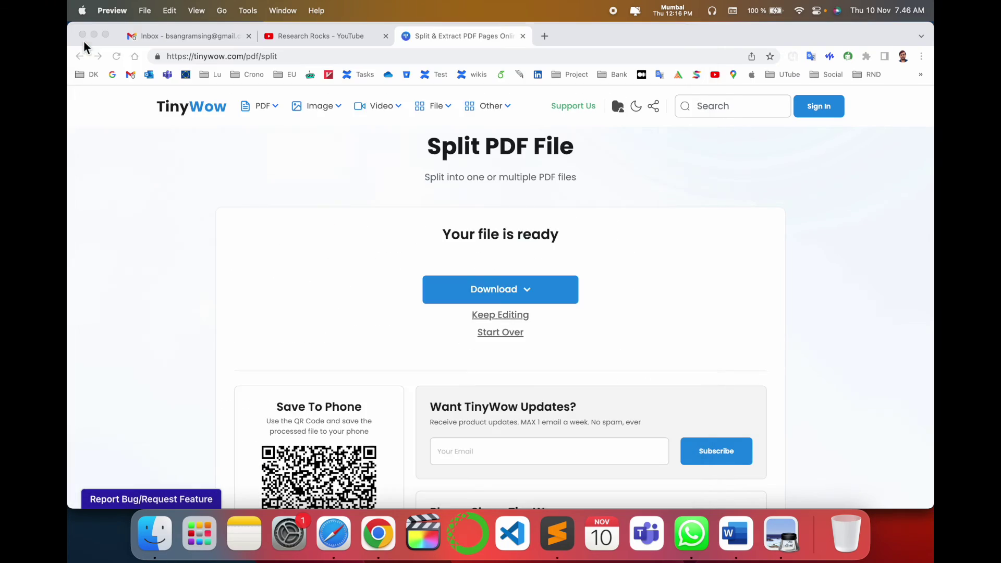
click(188, 107)
Step: Scroll down through the TinyWow home-page tool grid, then scroll back up
scroll(597, 268, down, 5)
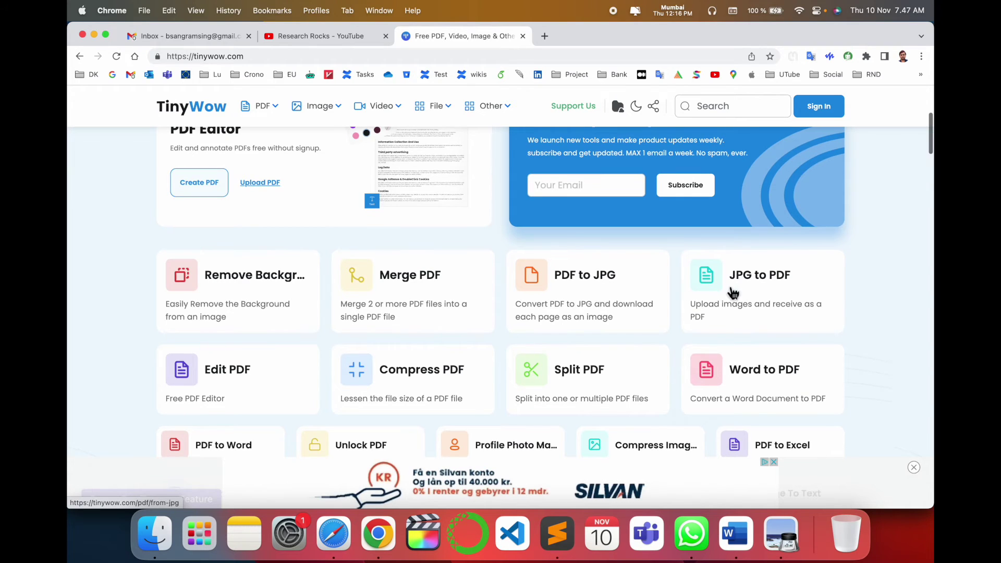
scroll(432, 379, down, 3)
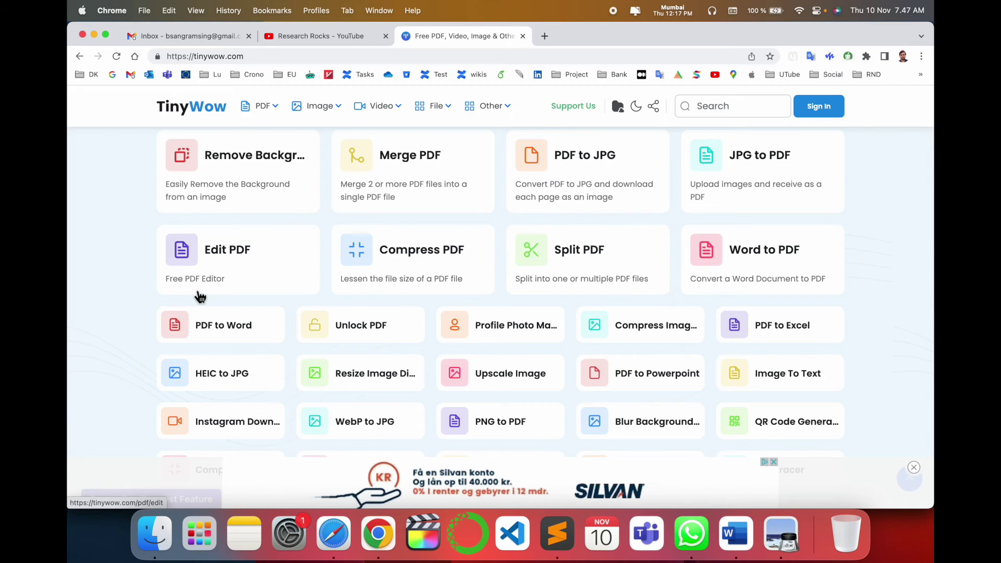
scroll(443, 336, down, 2)
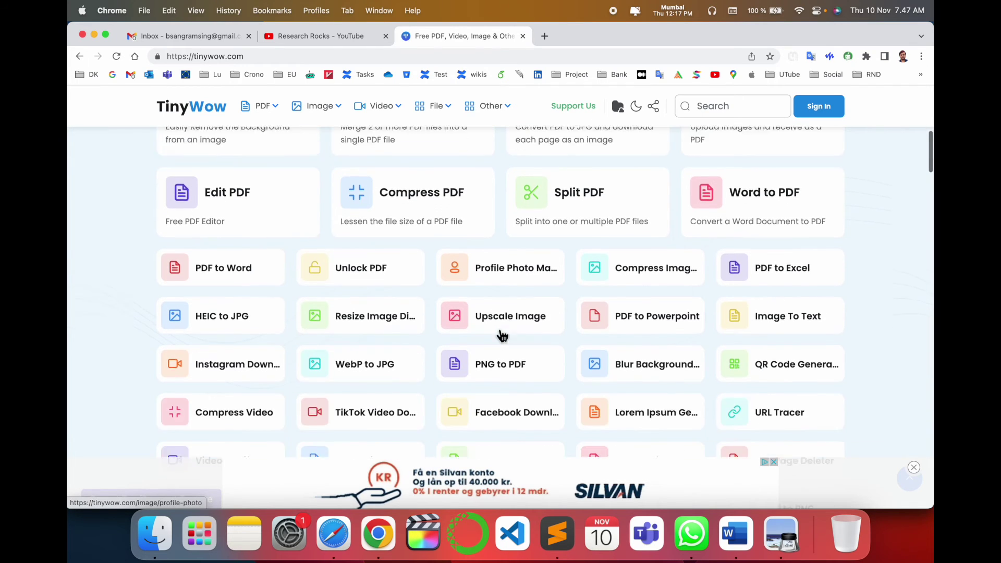
scroll(594, 331, down, 5)
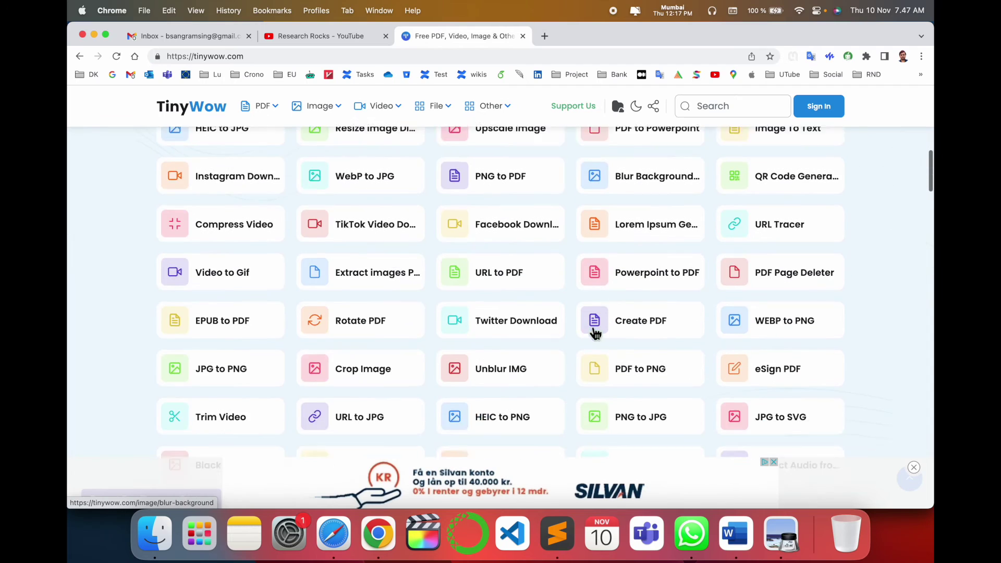
scroll(593, 334, down, 1)
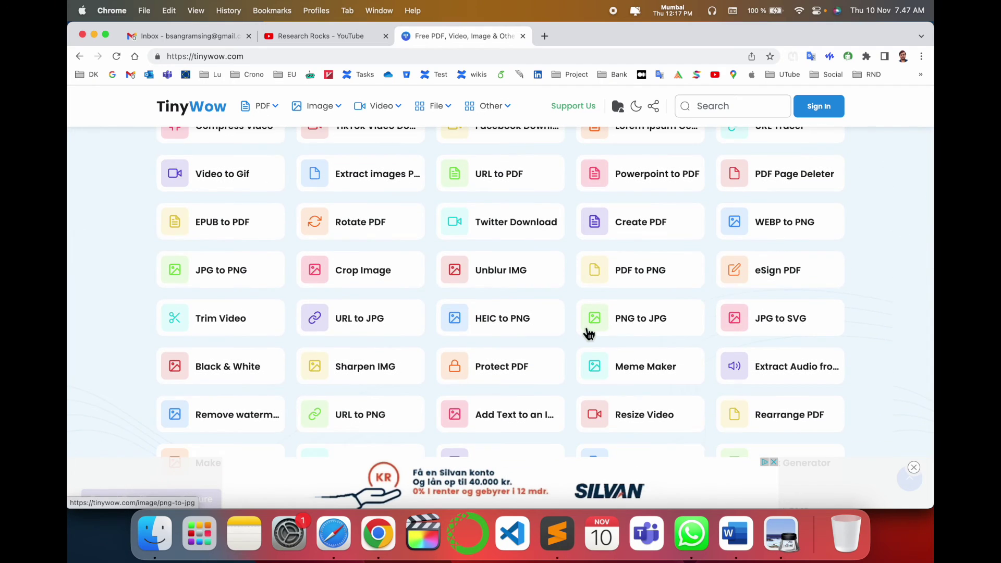
scroll(590, 333, down, 9)
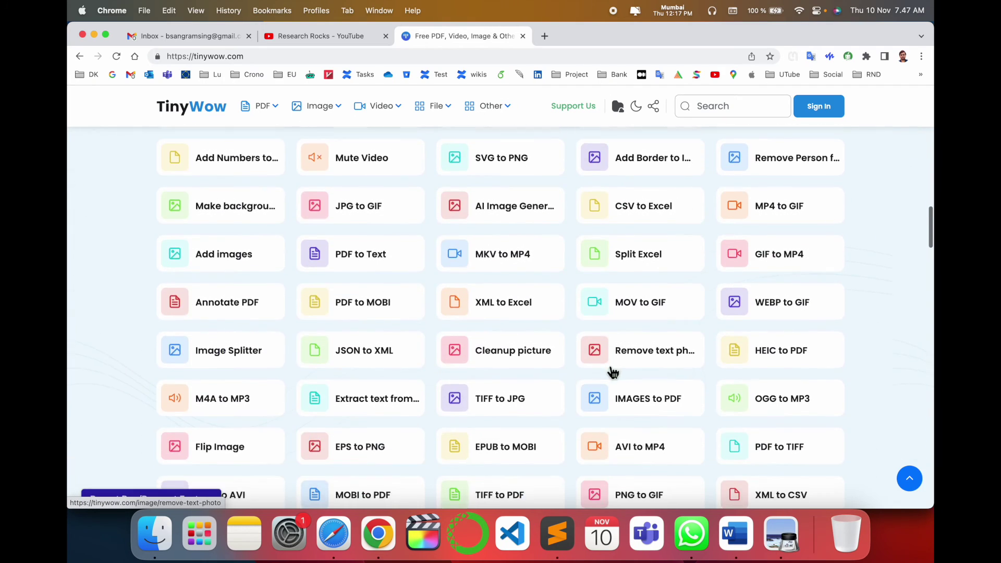
scroll(678, 323, up, 15)
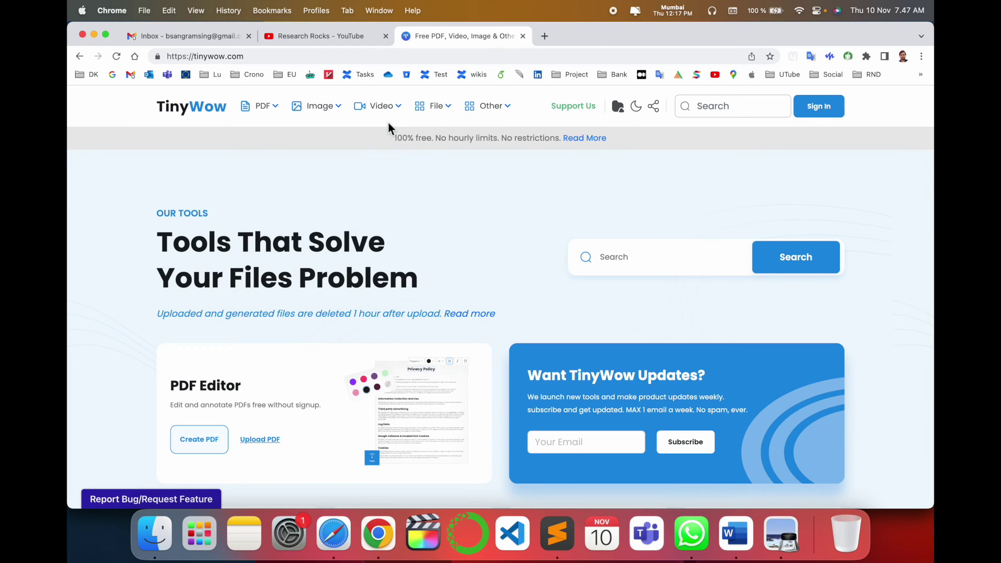
scroll(412, 274, down, 5)
scroll(414, 274, up, 5)
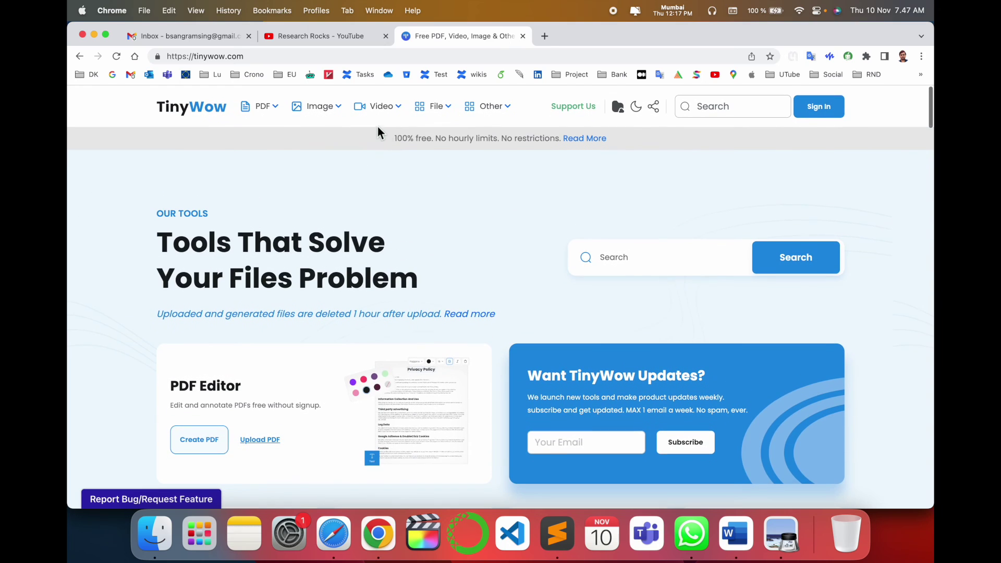
mouse_move(379, 109)
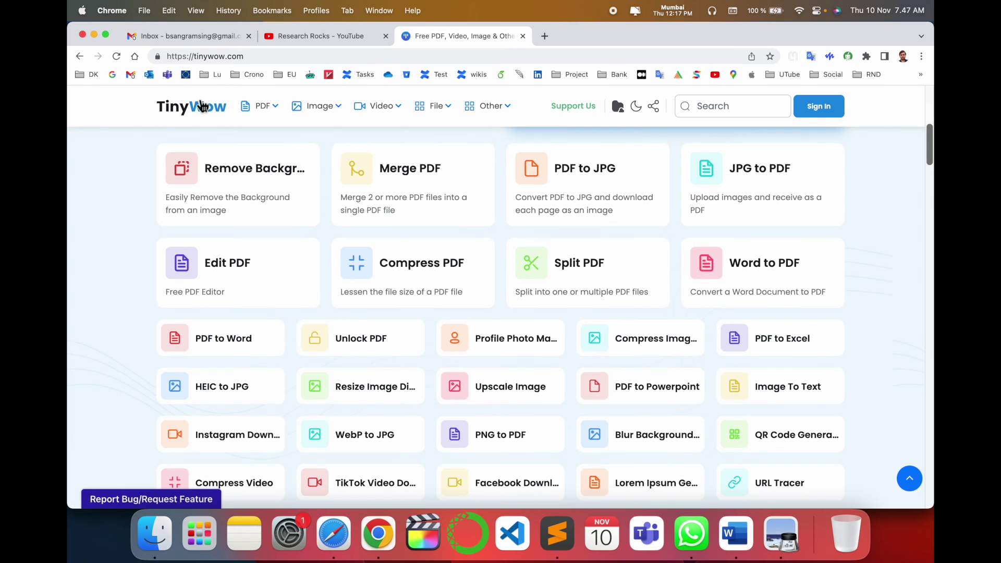
click(191, 111)
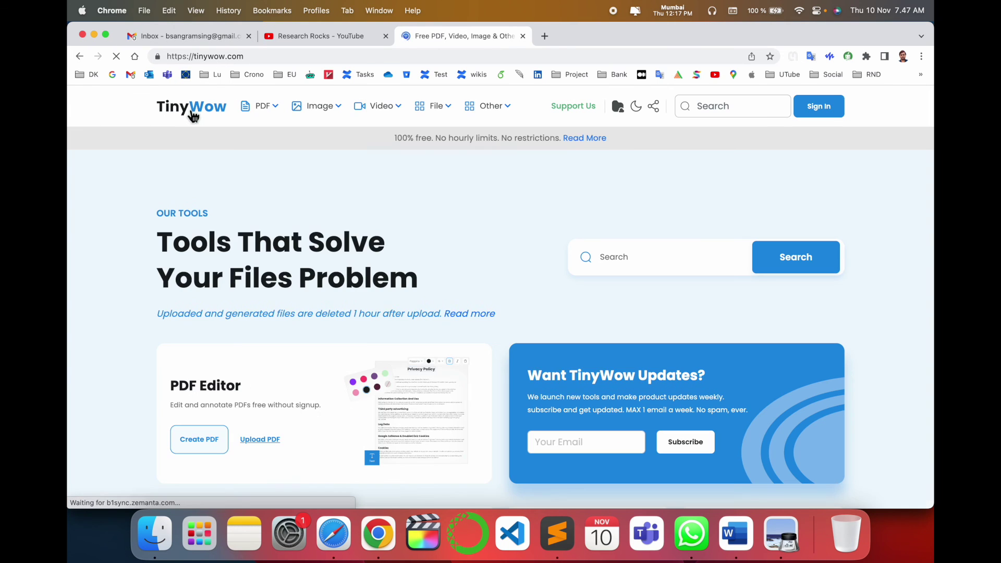